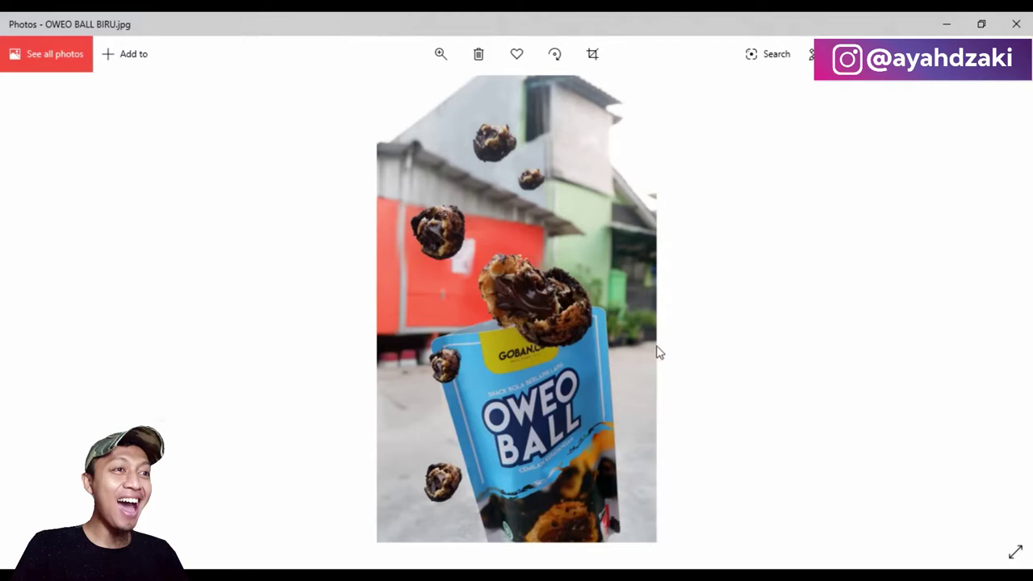
- Go up to the "stok digital image gobanco" folder and preview the pouch photo DSCF5970
click(1014, 23)
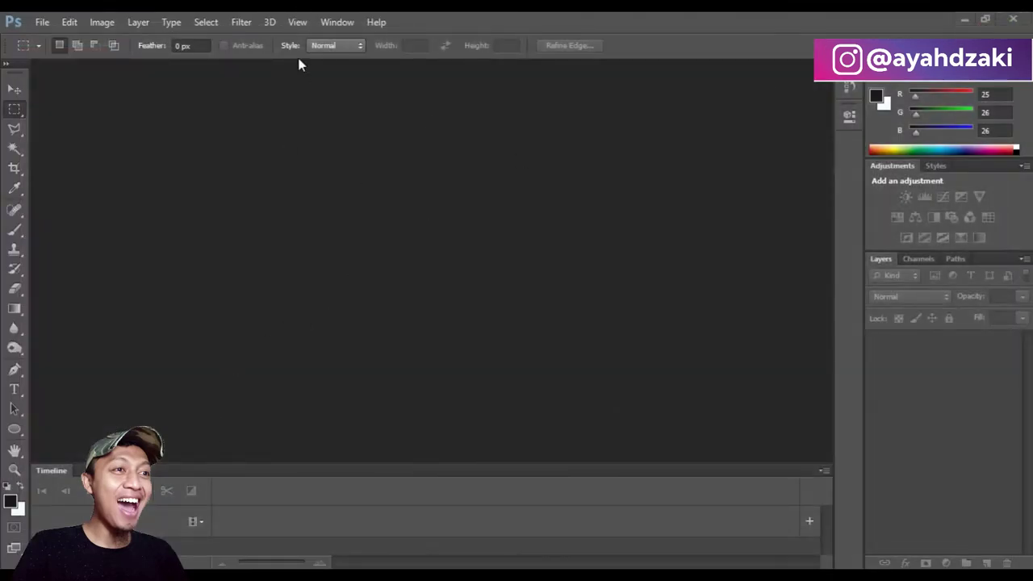
key(alt+Tab)
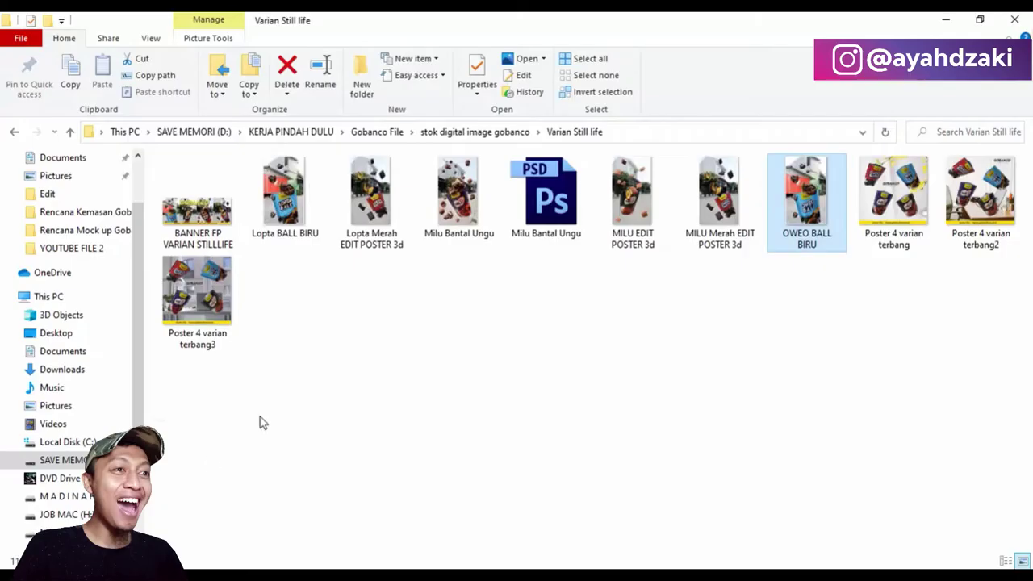
click(444, 132)
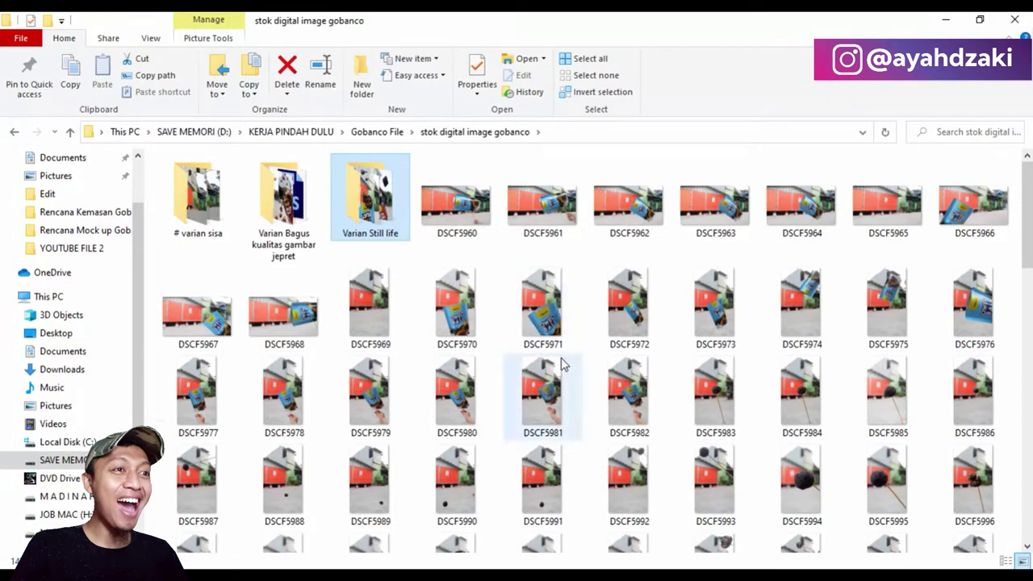
mouse_move(564, 365)
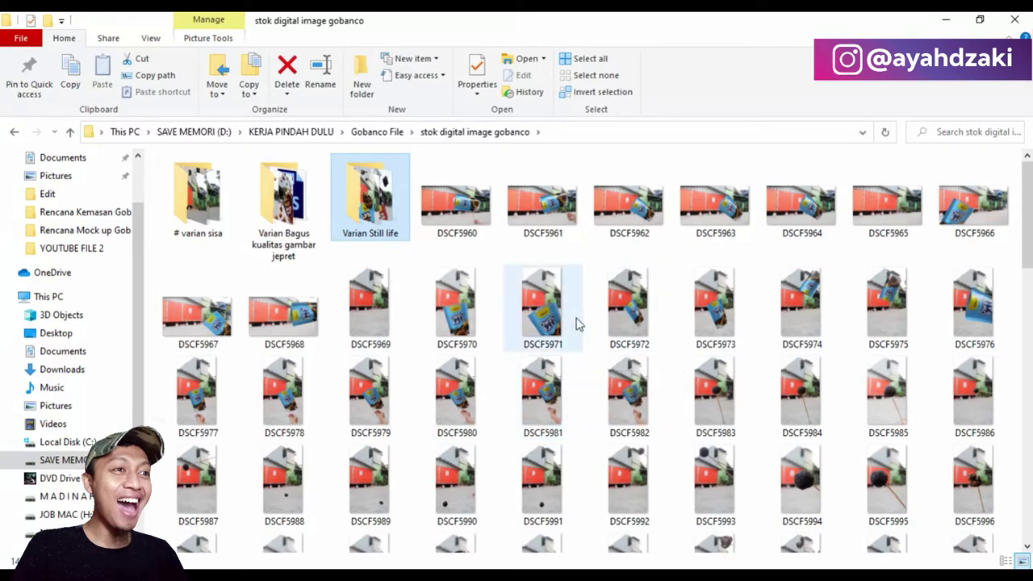
double_click(462, 325)
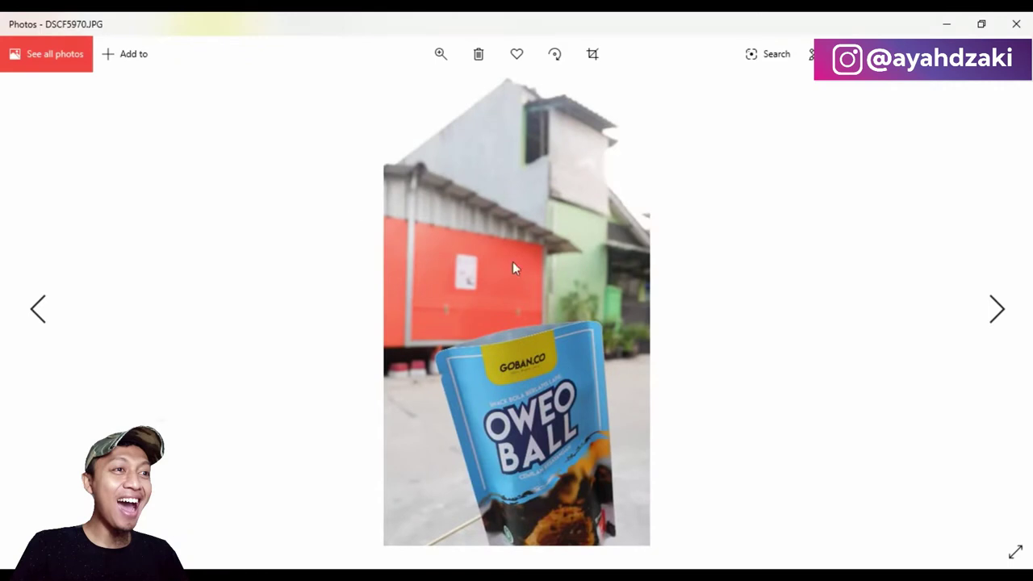
click(1016, 24)
- Open the pouch photo DSCF5970.JPG from the image folder in Photoshop
click(980, 20)
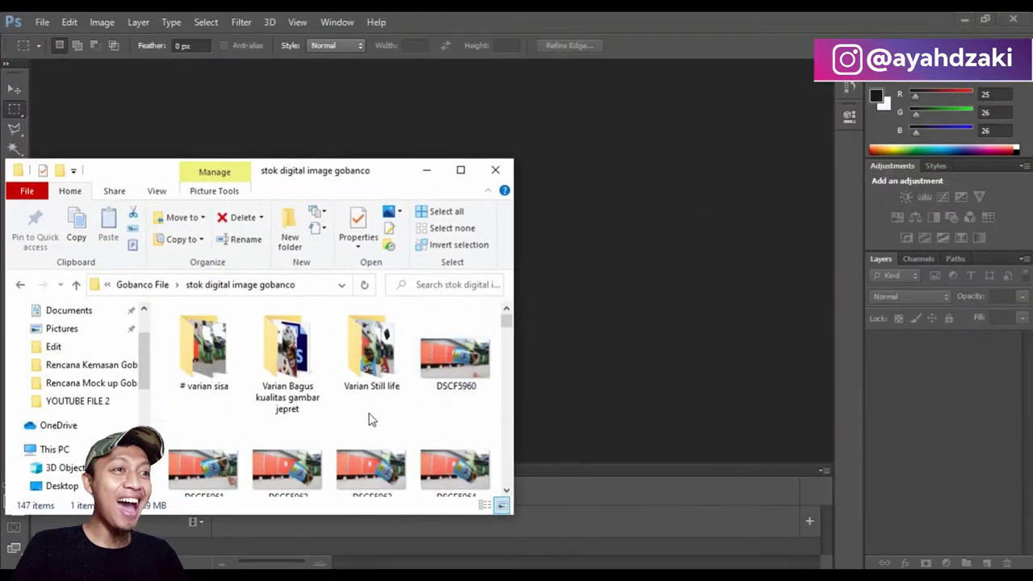
scroll(371, 415, down, 2)
drag(316, 461, 638, 248)
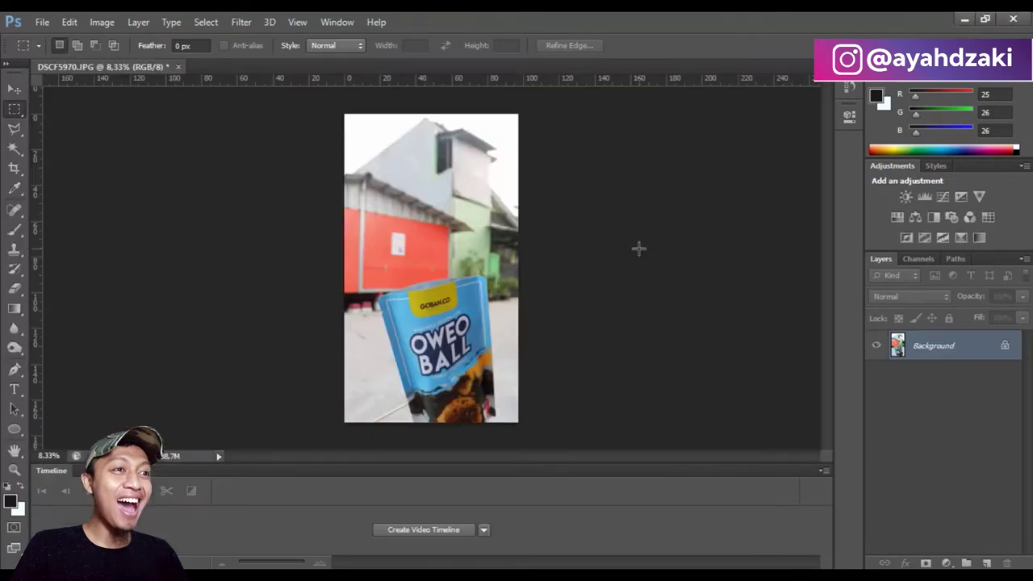
- Find the close-up biscuit photo DSCF5998.JPG in the image folder and open it in Photoshop as a separate document
key(alt+Tab)
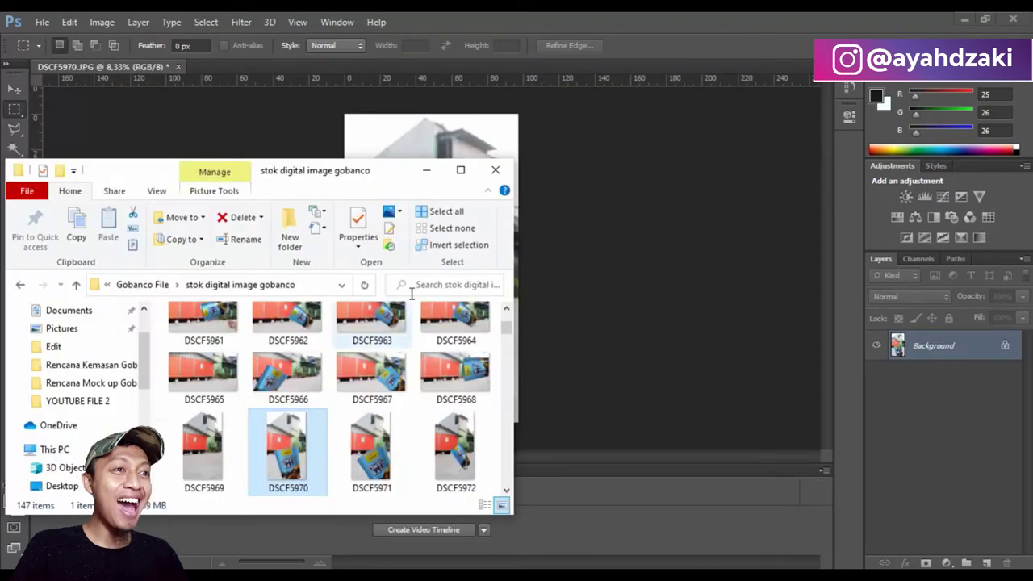
click(460, 171)
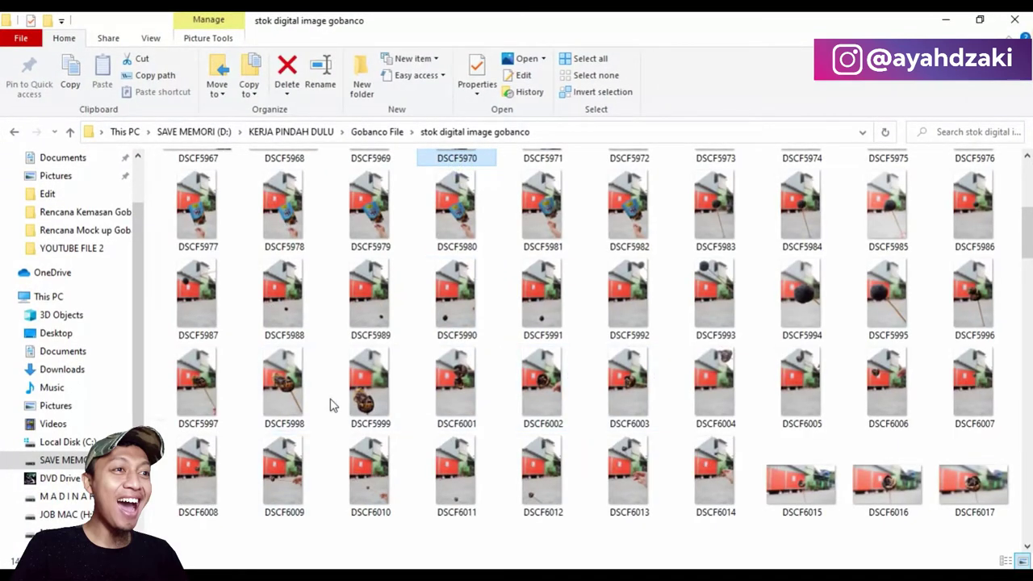
click(289, 385)
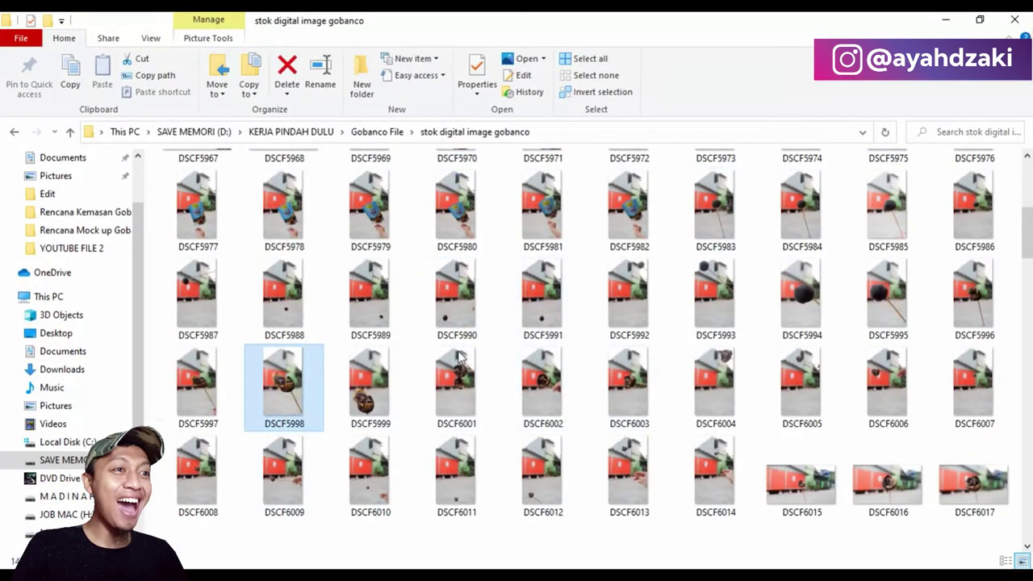
click(980, 19)
scroll(419, 384, down, 3)
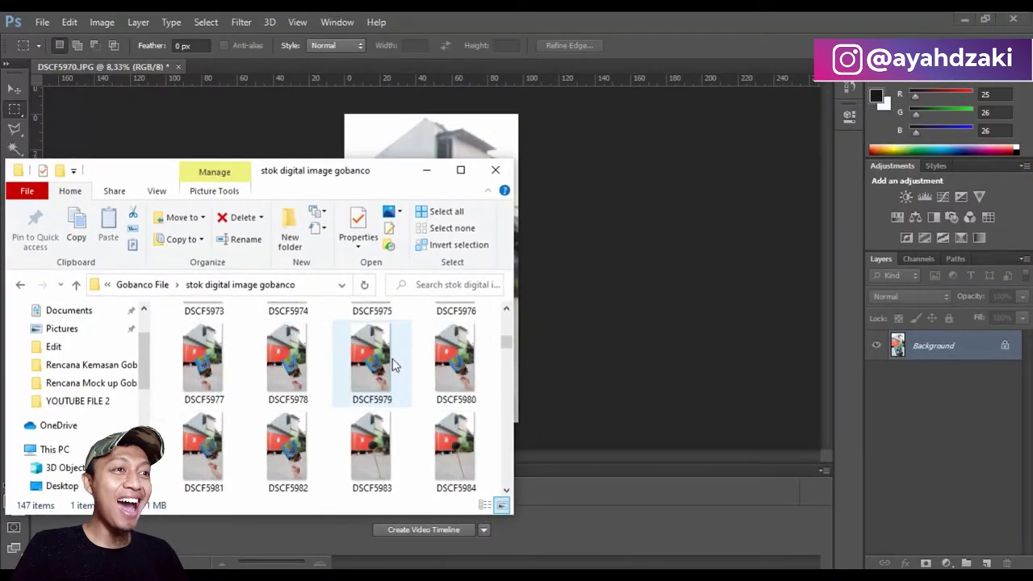
key(super+Left)
click(278, 300)
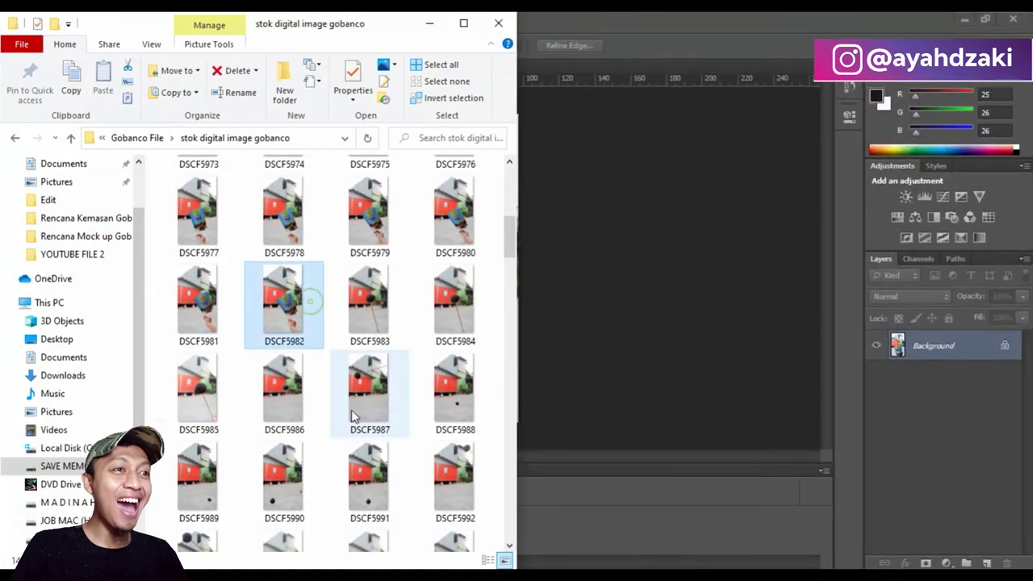
scroll(312, 422, down, 5)
scroll(315, 418, up, 3)
scroll(314, 419, down, 5)
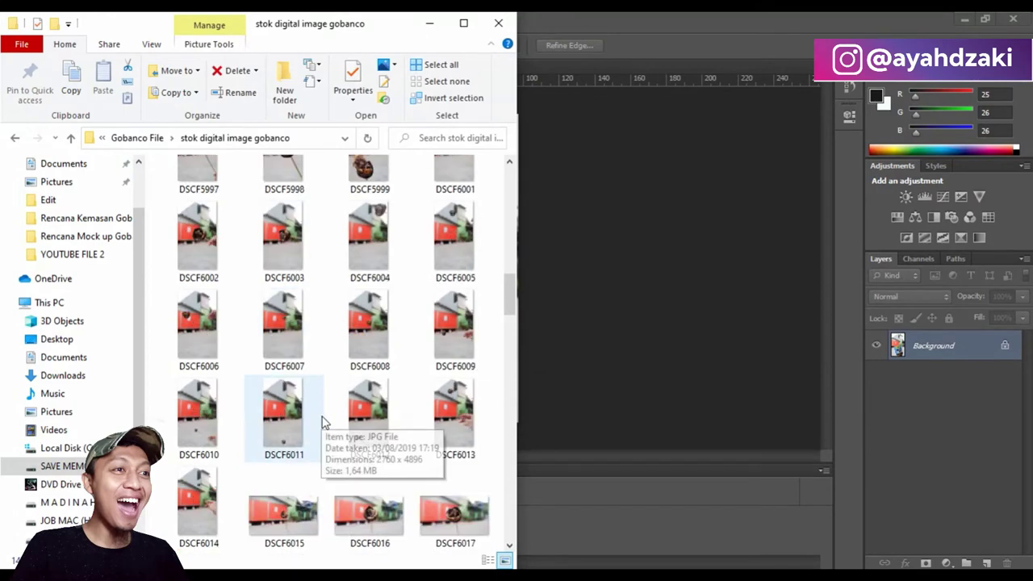
scroll(417, 325, up, 8)
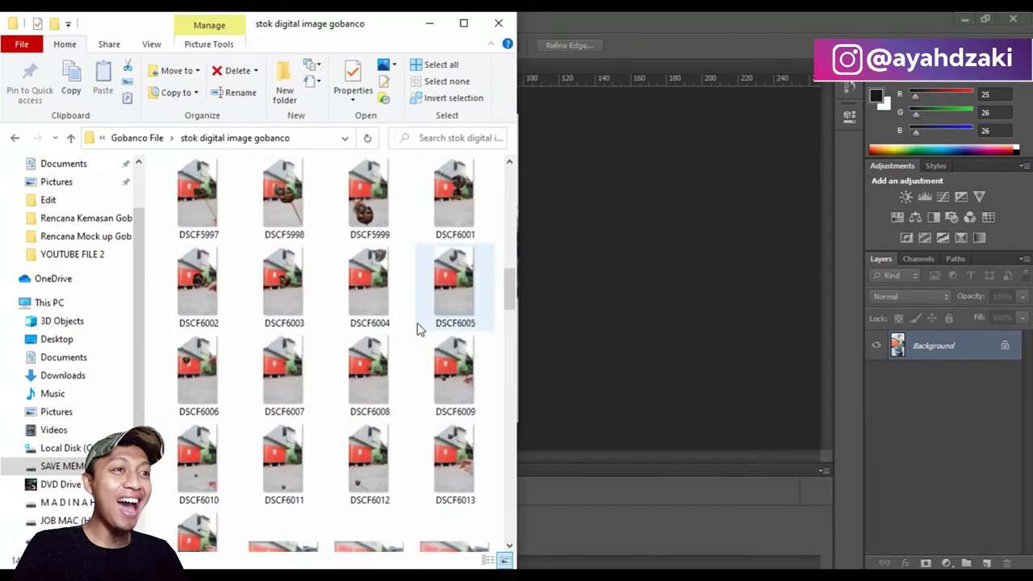
scroll(369, 348, down, 2)
scroll(358, 282, up, 2)
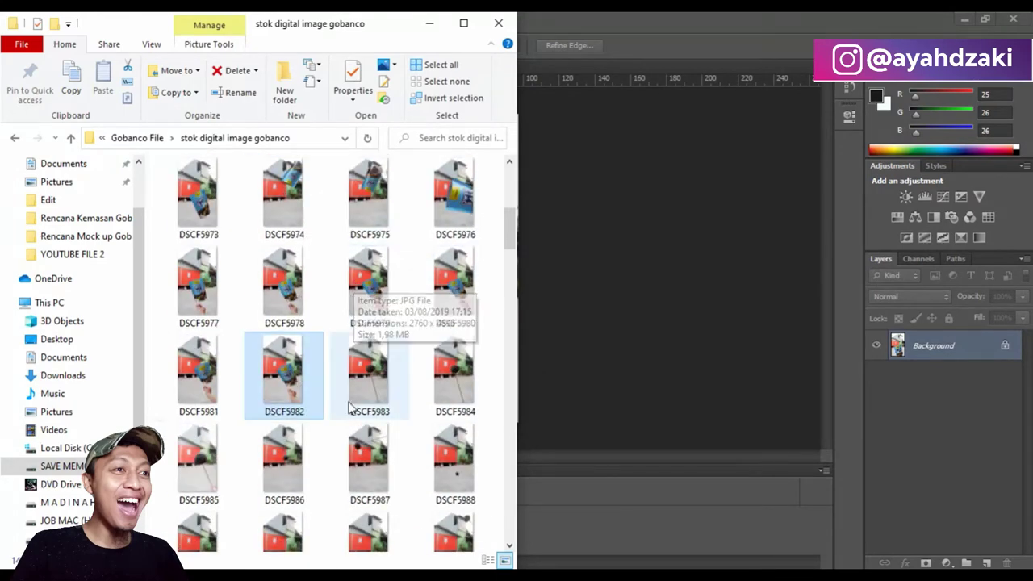
scroll(360, 274, down, 6)
click(363, 255)
drag(280, 248, 632, 66)
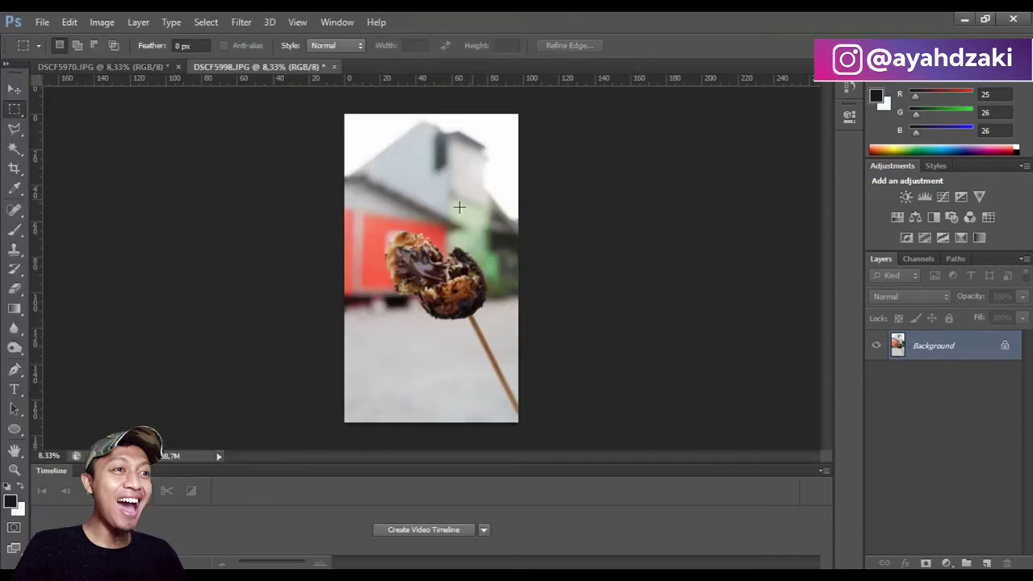
- Copy the DSCF5998 biscuit photo into the DSCF5970 document as a new layer with the Move tool
click(13, 87)
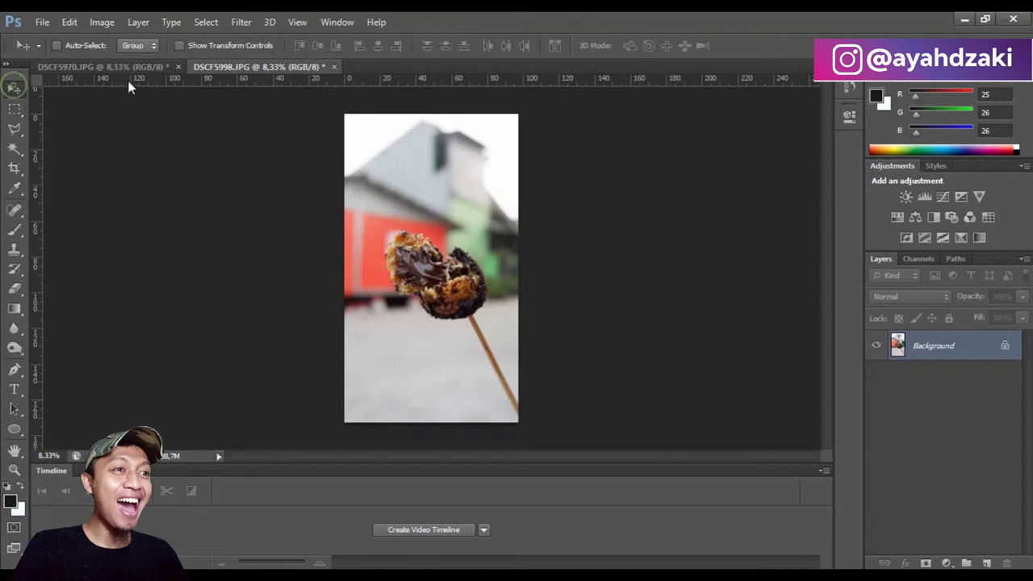
click(133, 66)
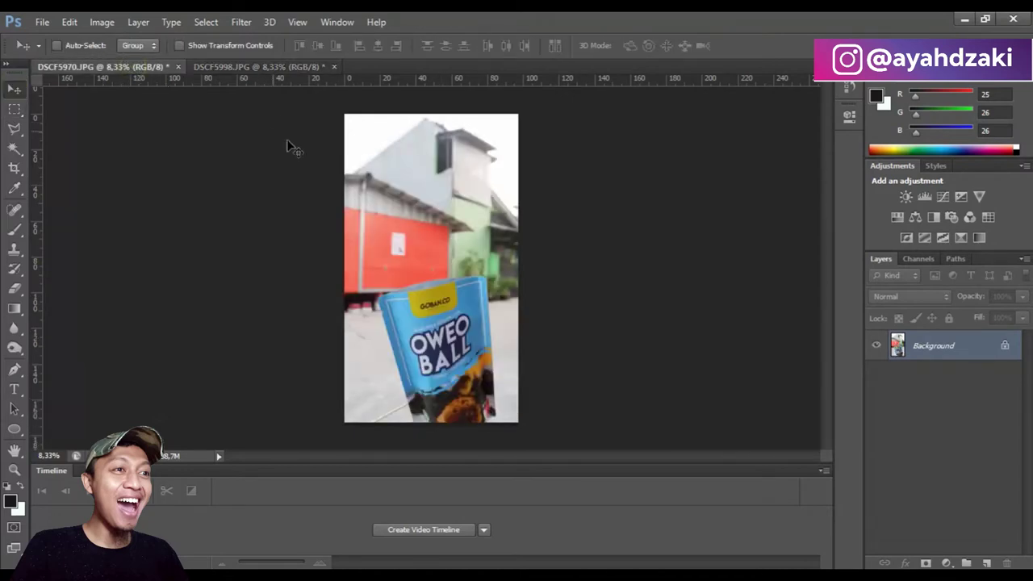
click(275, 67)
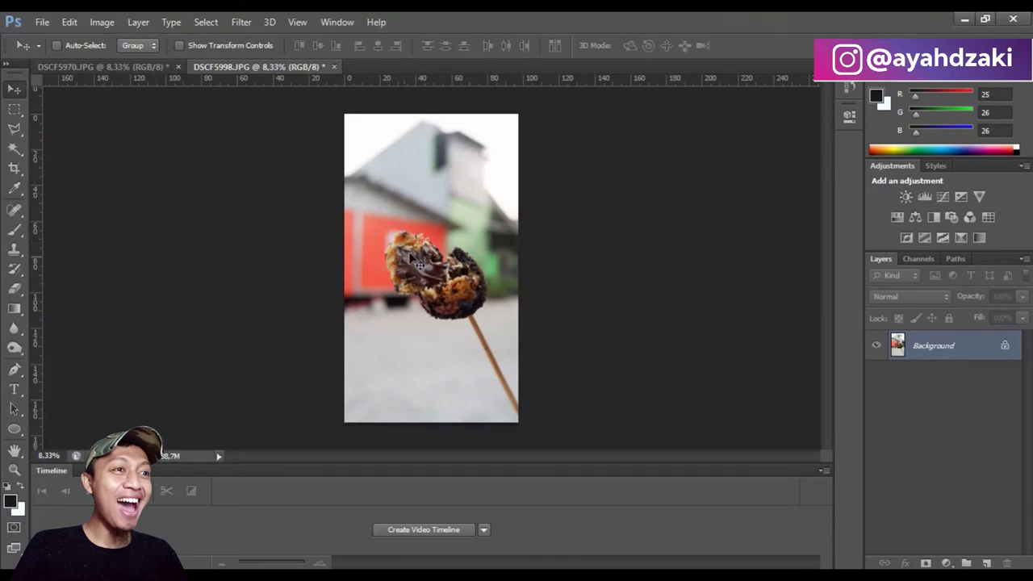
click(157, 67)
click(296, 65)
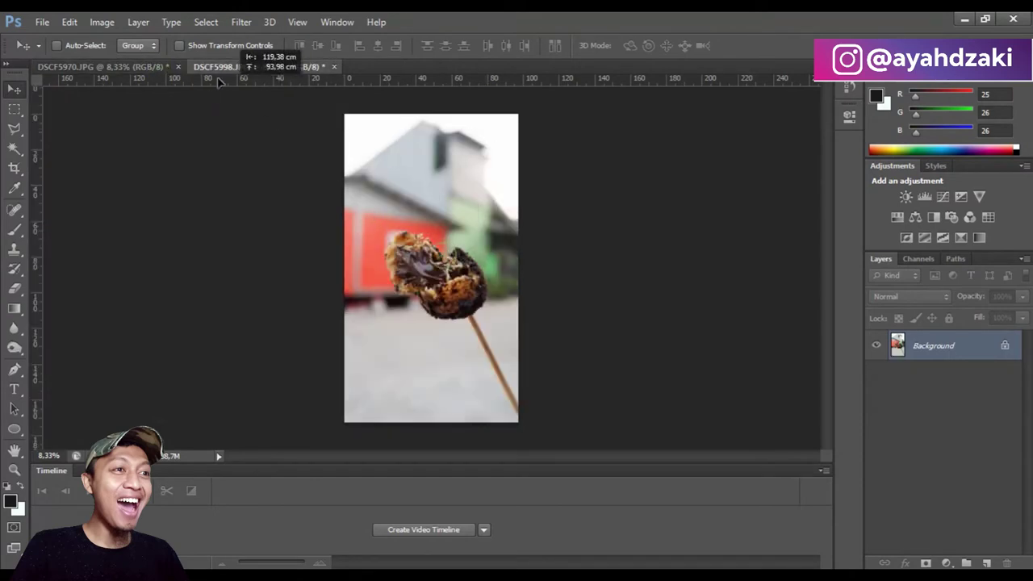
drag(156, 67, 481, 276)
- Lower the biscuit layer's opacity to 48% and move it so its scenery lines up with the background photo
click(1022, 297)
drag(1023, 314, 979, 313)
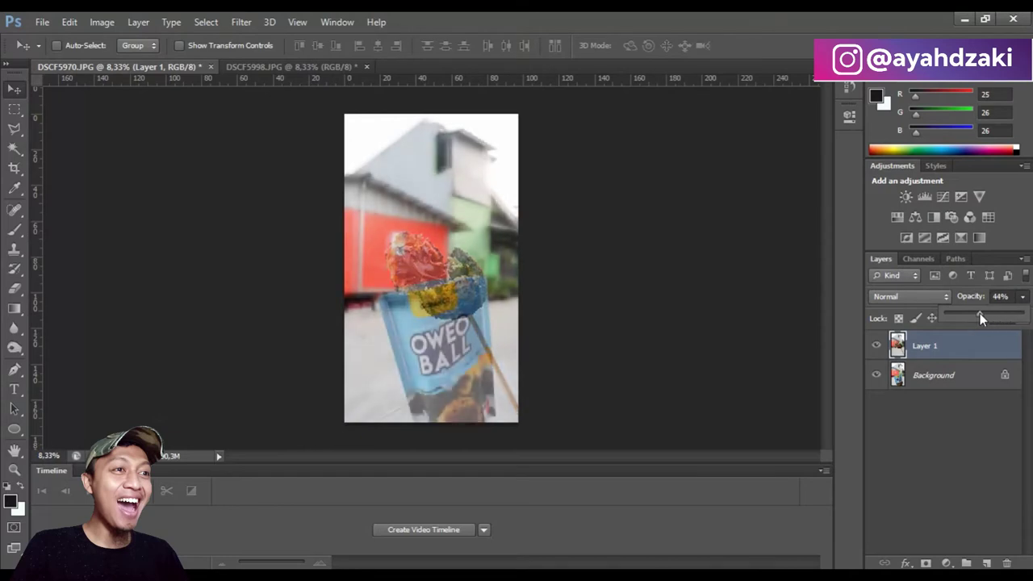
drag(980, 313, 981, 313)
click(500, 263)
drag(498, 258, 498, 258)
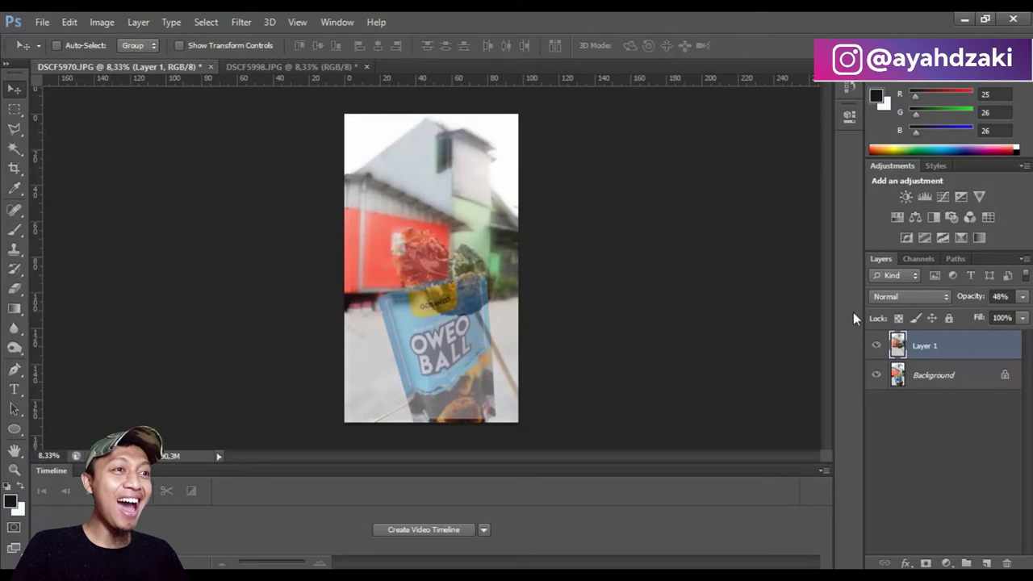
- Return the biscuit layer's opacity to 100% and rename the layer Biskuit 1
click(1021, 297)
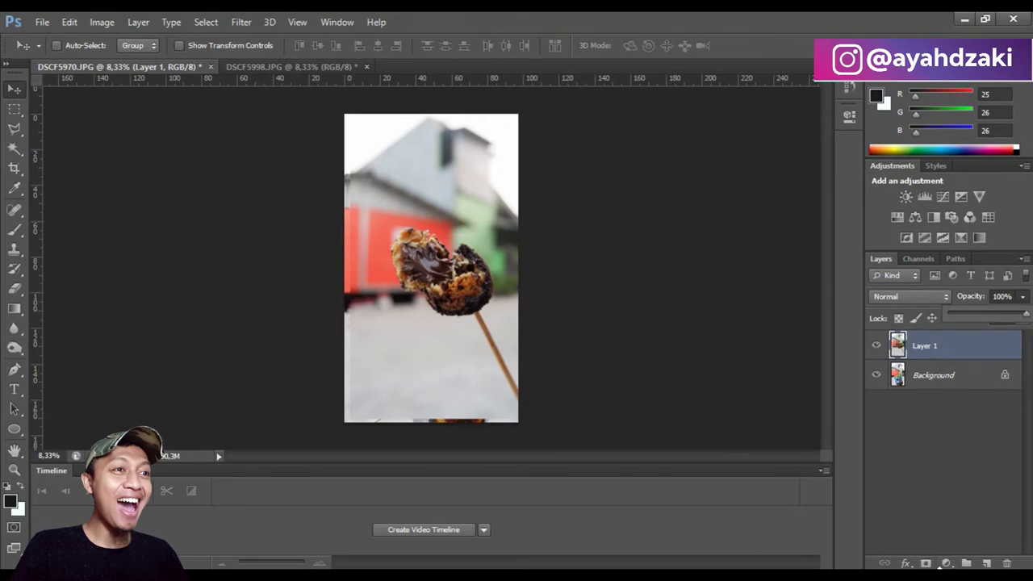
double_click(928, 346)
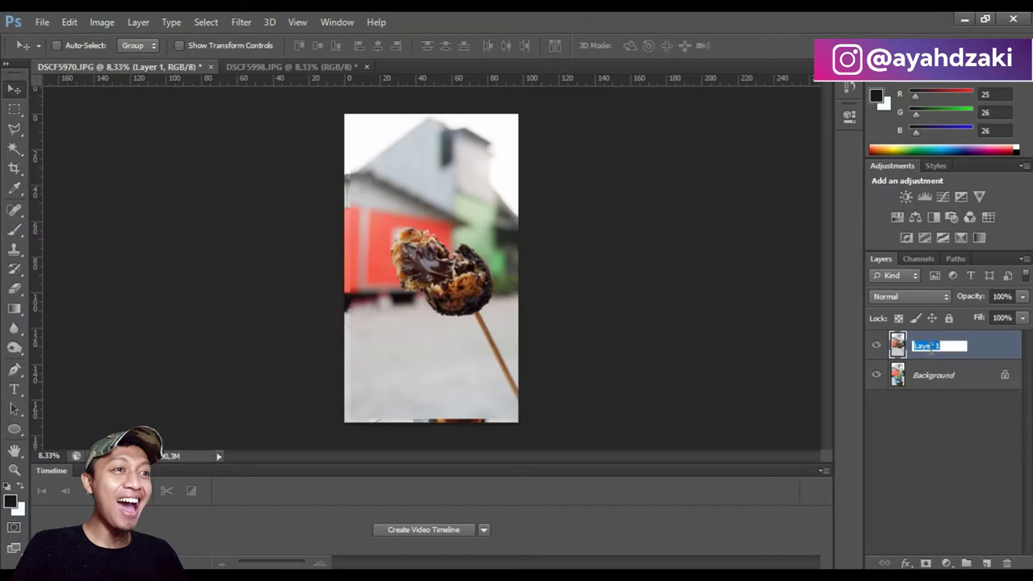
text(Biskuit 1)
key(Return)
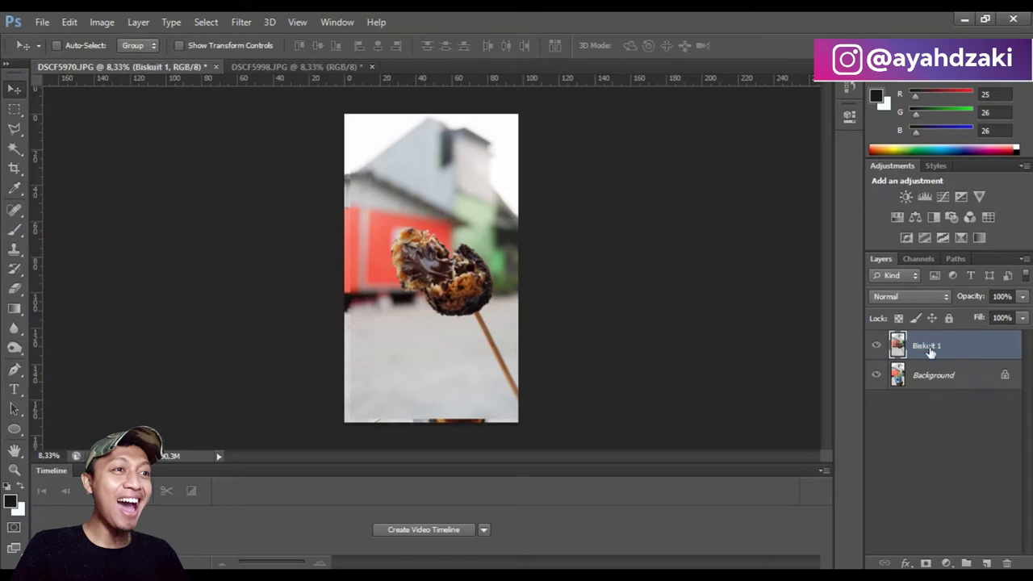
- Add a layer mask to Biskuit 1 and set up the Brush tool at size 900 with a black foreground
click(926, 564)
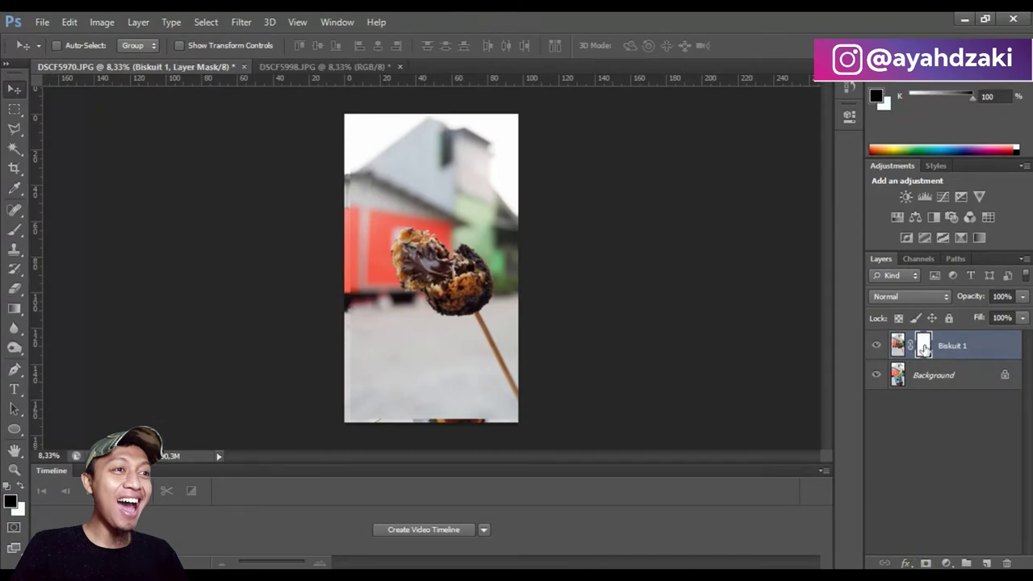
click(10, 234)
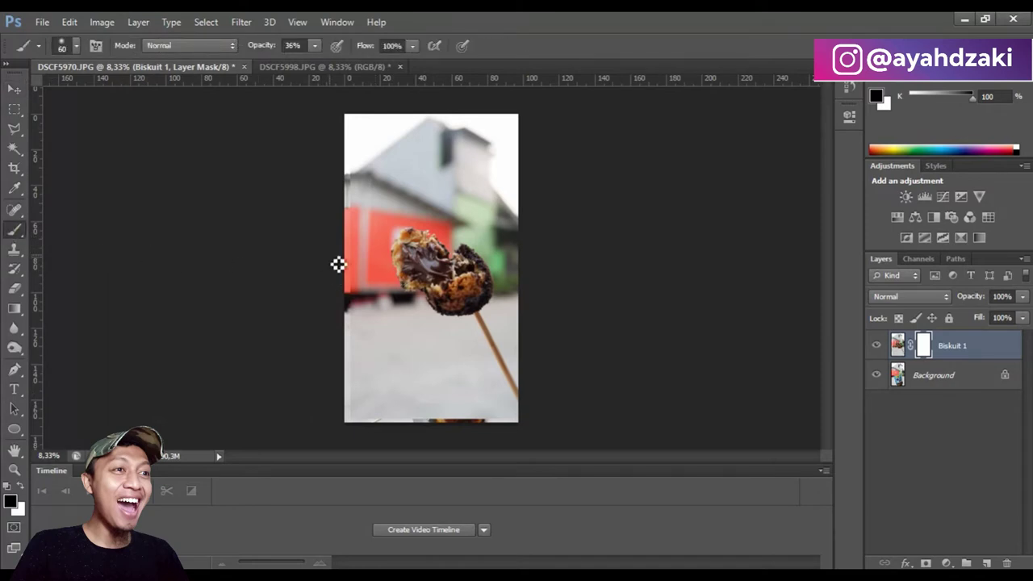
key(bracketright)
key(bracketright)
key(bracketright)
key(bracketright)
key(bracketright)
key(bracketright)
key(bracketright)
key(bracketright)
key(bracketright)
key(bracketright)
key(bracketright)
key(bracketright)
key(bracketright)
key(bracketright)
click(10, 501)
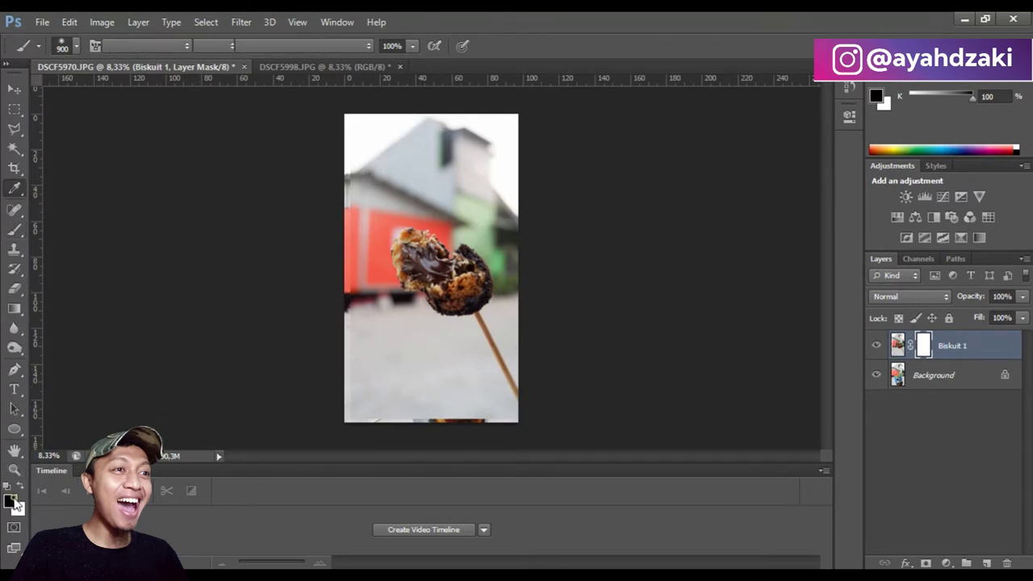
click(682, 277)
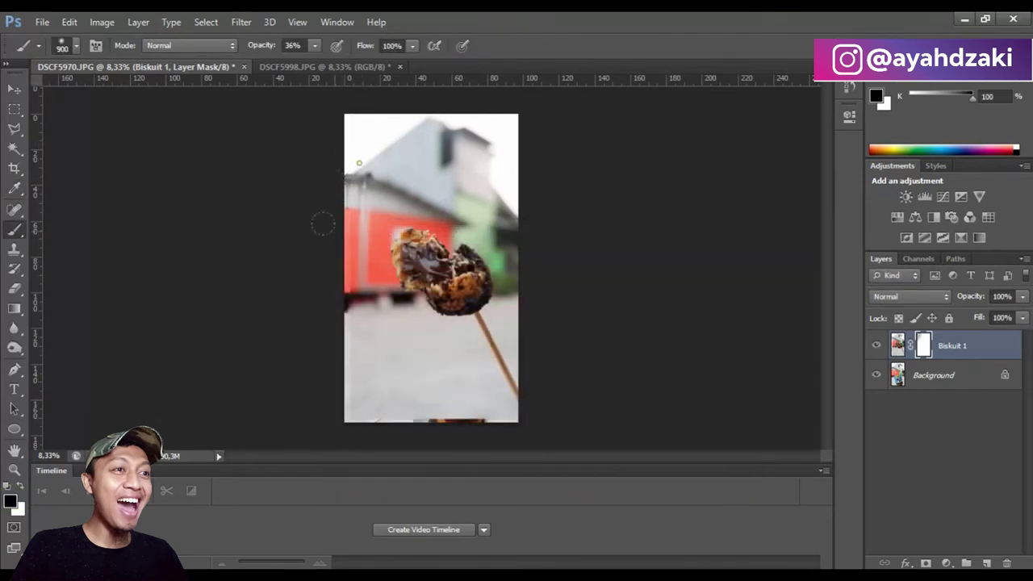
- Set the brush opacity to 63% and paint the mask to hide the biscuit photo's scenery above and left of the biscuit
click(313, 44)
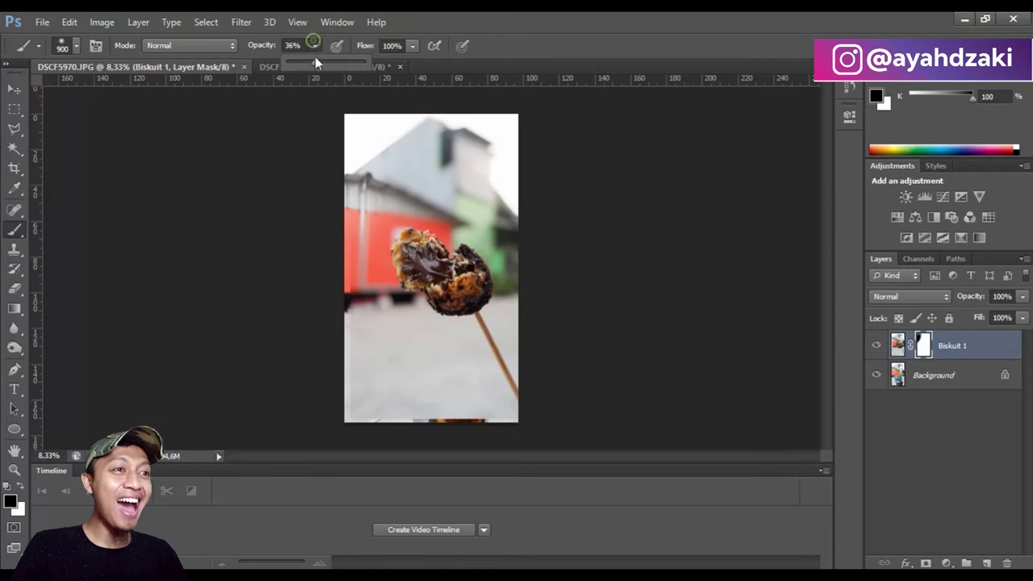
drag(327, 65, 339, 66)
click(366, 117)
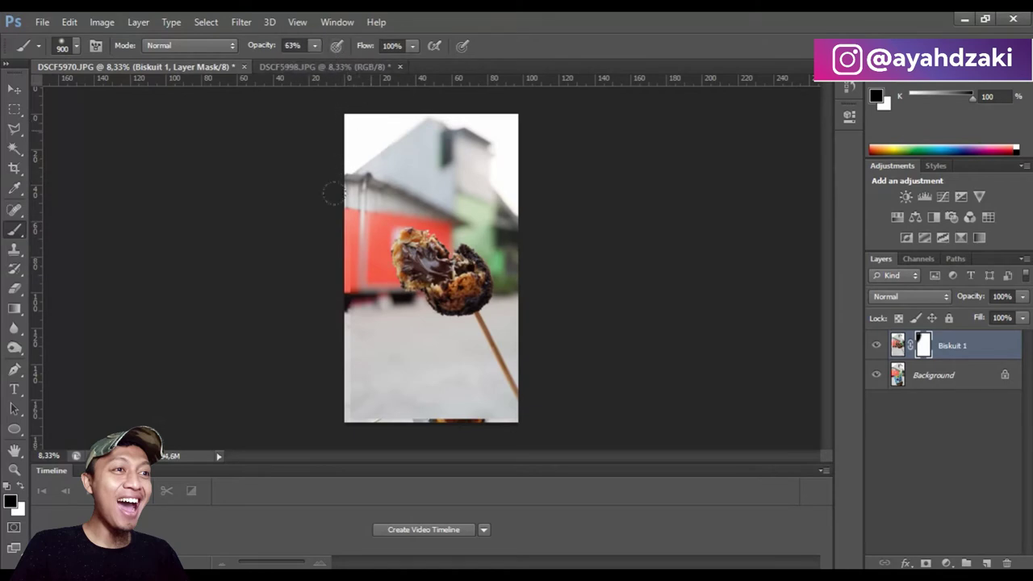
mouse_move(395, 146)
mouse_down()
mouse_move(444, 153)
mouse_move(335, 236)
mouse_up()
mouse_move(355, 298)
mouse_down()
mouse_move(411, 379)
mouse_move(362, 306)
mouse_up()
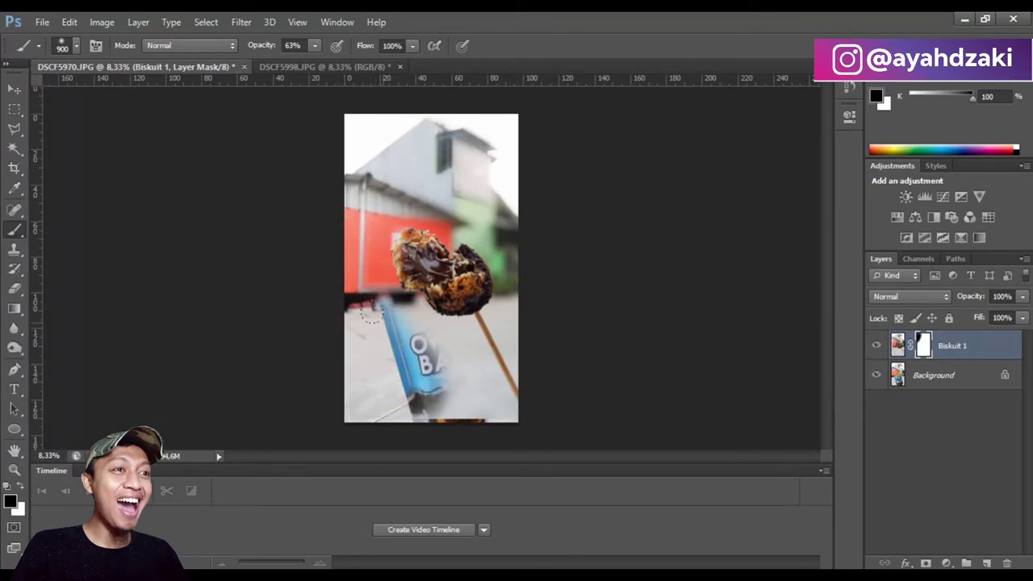
- Reduce the brush size and paint the Biskuit 1 mask to uncover the pouch's upper-left part below the biscuit
key(bracketleft)
key(bracketleft)
key(bracketleft)
key(bracketleft)
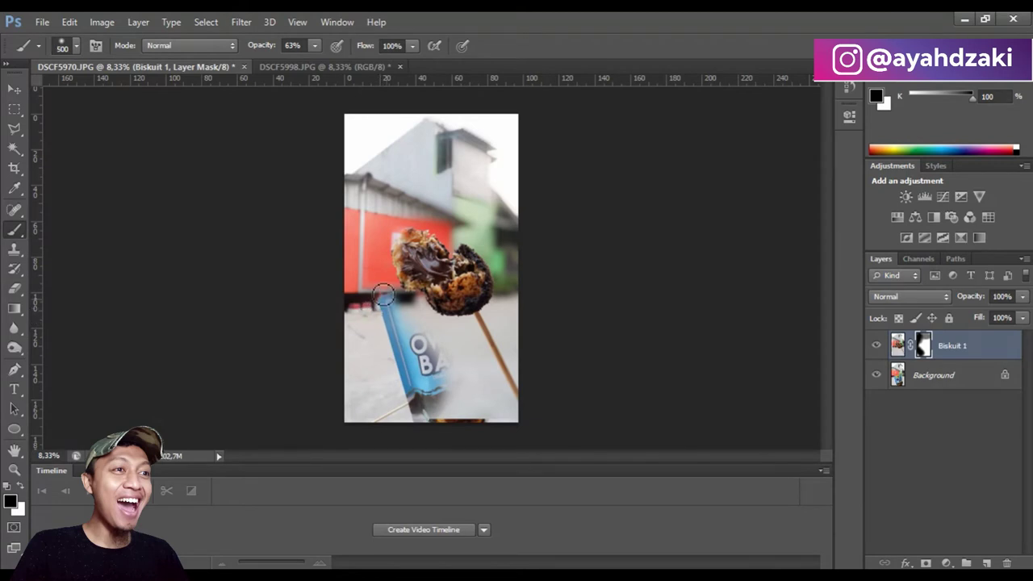
key(bracketleft)
key(bracketleft)
key(bracketleft)
key(bracketleft)
key(bracketleft)
mouse_move(411, 306)
mouse_down()
mouse_move(406, 300)
mouse_move(422, 302)
mouse_move(425, 358)
mouse_up()
- Enlarge the brush to 500 and paint the mask to reveal the pouch's lower half and right side
key(bracketright)
key(bracketright)
key(bracketright)
key(bracketright)
key(bracketright)
mouse_move(398, 315)
mouse_down()
mouse_move(454, 385)
mouse_move(415, 408)
mouse_move(508, 395)
mouse_move(500, 337)
mouse_move(515, 332)
mouse_up()
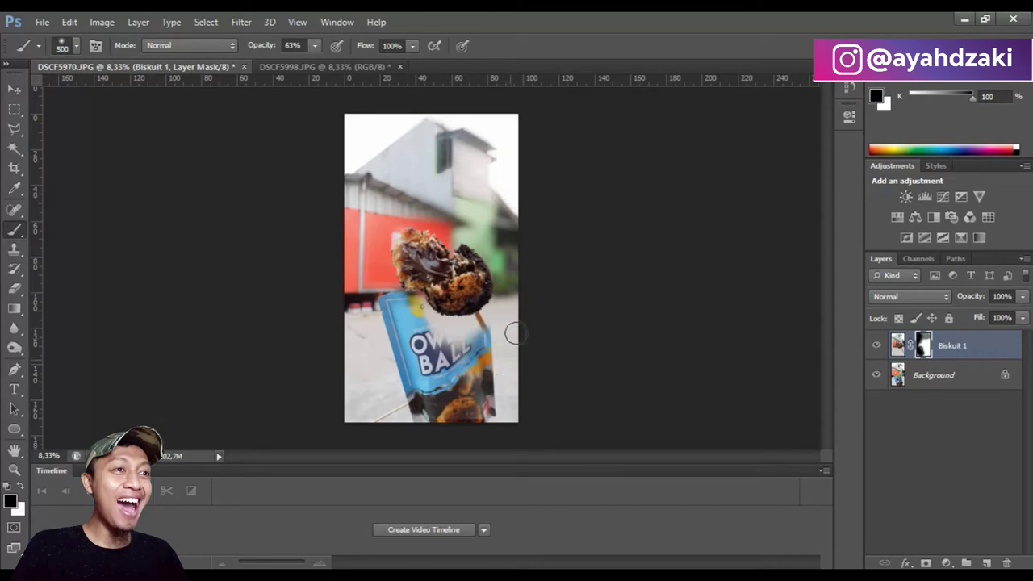
- Paint the mask with a smaller brush around the stick to uncover the pouch's upper-right corner
alt+scroll(496, 339, up, 1)
scroll(494, 333, up, 2)
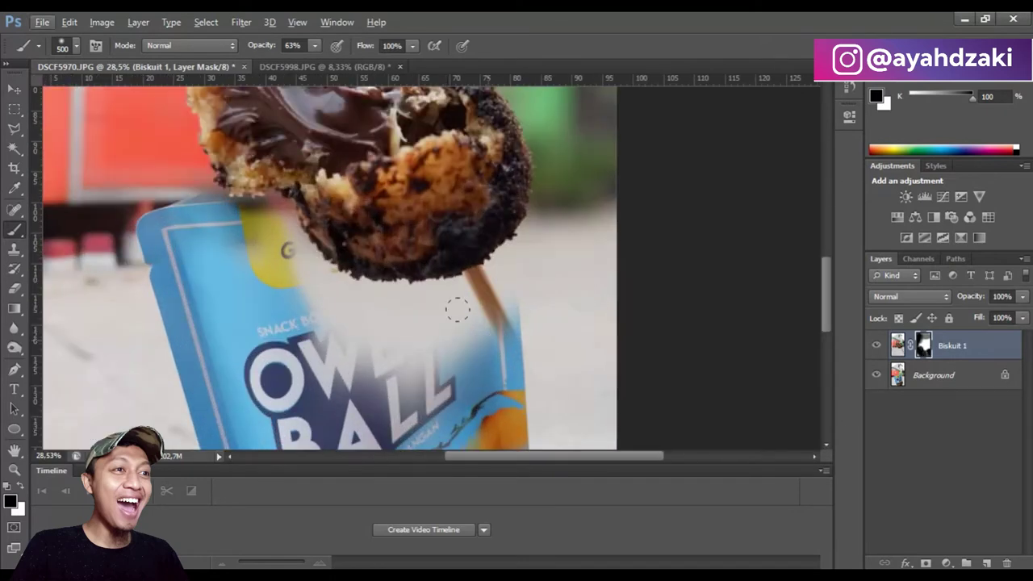
key(bracketleft)
key(bracketleft)
key(bracketleft)
key(bracketleft)
key(bracketleft)
key(bracketleft)
mouse_move(470, 316)
mouse_down()
mouse_move(500, 321)
mouse_move(511, 307)
mouse_move(551, 302)
mouse_up()
- Paint the mask beneath the biscuit to hide the stick and uncover the pouch's logo and yellow label
key(bracketright)
key(bracketright)
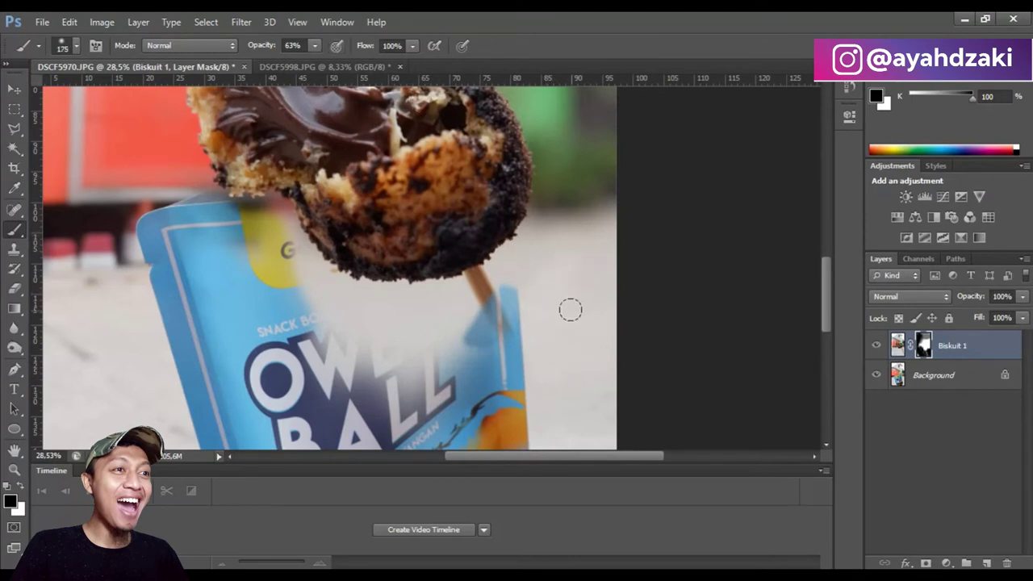
mouse_move(482, 317)
mouse_down()
mouse_move(508, 273)
mouse_move(448, 351)
mouse_move(503, 287)
mouse_move(349, 348)
mouse_move(474, 304)
mouse_move(345, 308)
mouse_move(300, 292)
mouse_move(292, 249)
mouse_up()
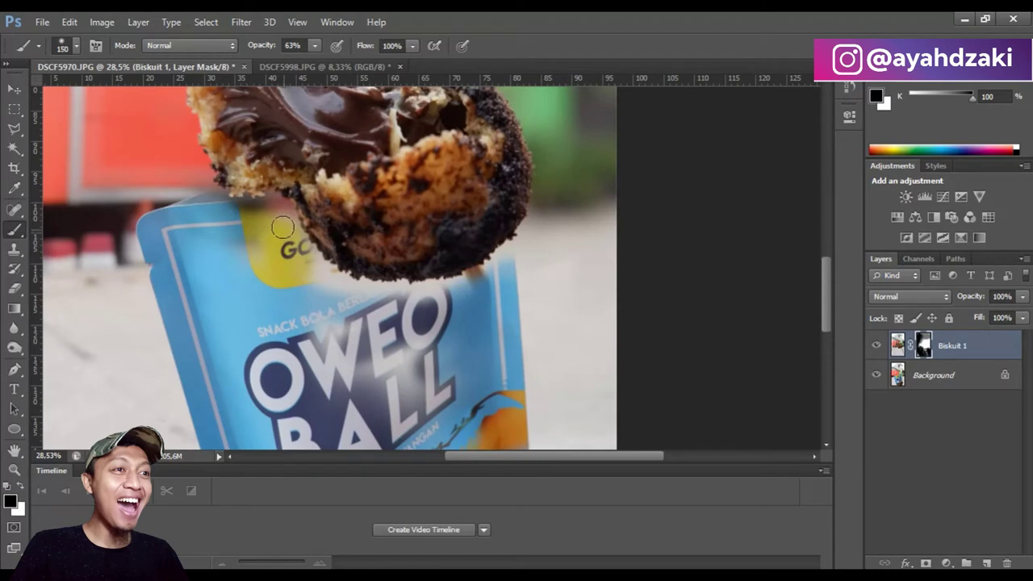
mouse_move(286, 213)
mouse_down()
mouse_move(242, 237)
mouse_move(231, 217)
mouse_move(267, 215)
mouse_move(226, 210)
mouse_move(197, 190)
mouse_move(243, 212)
mouse_move(213, 202)
mouse_move(212, 255)
mouse_move(180, 213)
mouse_move(289, 236)
mouse_move(278, 203)
mouse_move(239, 211)
mouse_move(212, 194)
mouse_move(323, 280)
mouse_move(298, 236)
mouse_move(333, 274)
mouse_up()
key(bracketleft)
key(bracketleft)
key(bracketleft)
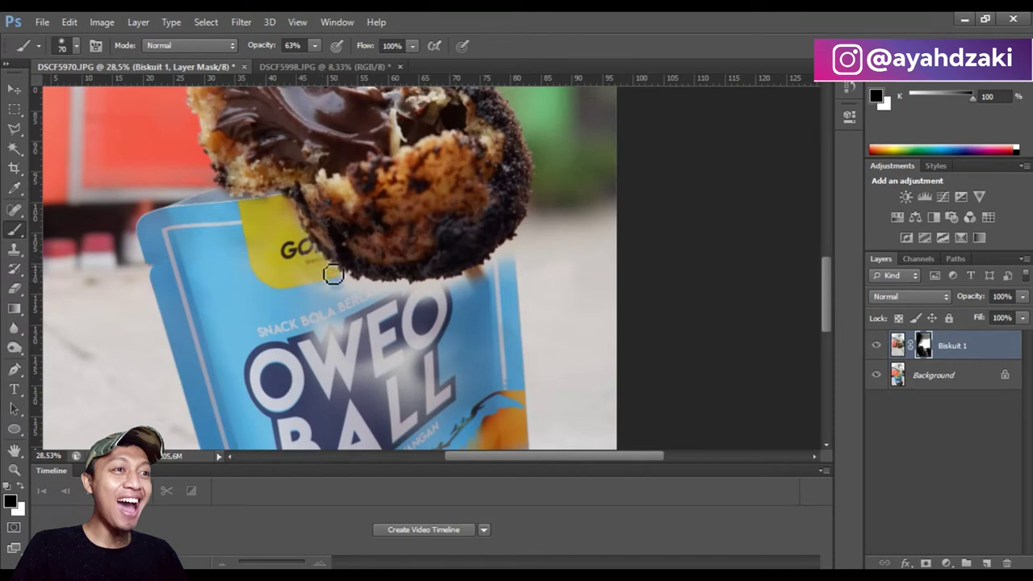
- Set the brush size to 125 and paint the mask to clear the haze over the OWEO BALL lettering
key(bracketright)
key(bracketright)
key(bracketright)
key(bracketright)
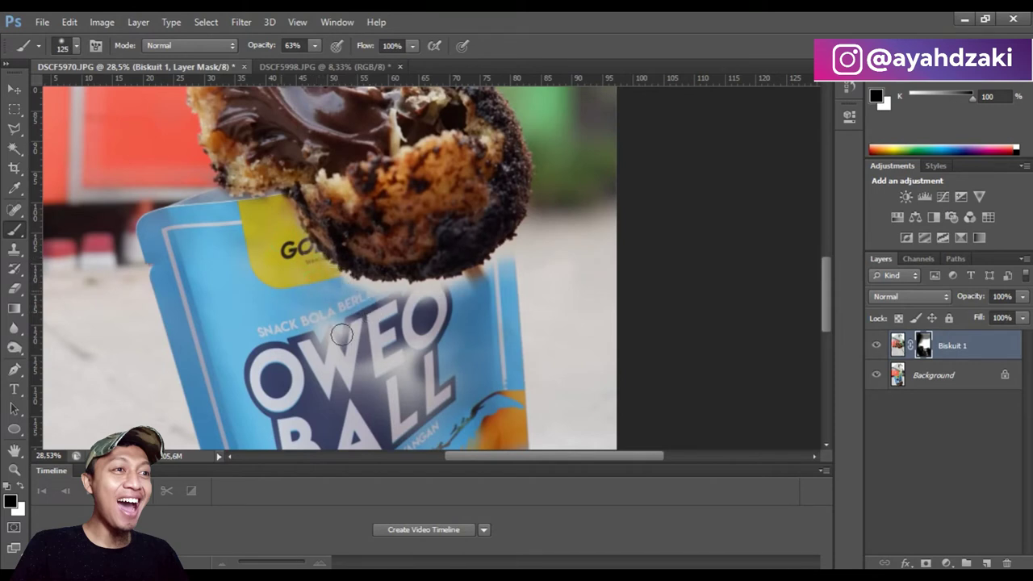
drag(341, 334, 369, 363)
mouse_move(300, 337)
mouse_down()
mouse_move(428, 355)
mouse_move(379, 419)
mouse_move(338, 324)
mouse_up()
- Paint the mask along the biscuit's underside and lower-right edge, finishing at brush size 90, to remove the pale halo
key(bracketright)
key(bracketright)
key(bracketright)
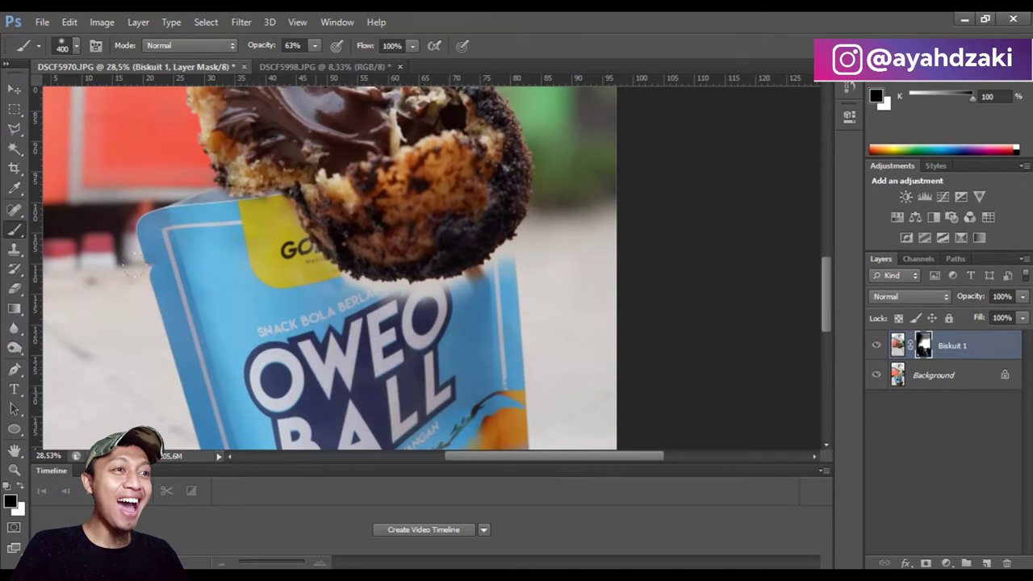
key(bracketleft)
key(bracketleft)
drag(444, 297, 342, 284)
key(bracketleft)
key(bracketleft)
key(bracketleft)
mouse_move(498, 272)
mouse_down()
mouse_move(527, 262)
mouse_move(539, 222)
mouse_move(506, 260)
mouse_move(551, 228)
mouse_move(546, 238)
mouse_move(554, 205)
mouse_move(544, 237)
mouse_move(532, 239)
mouse_move(588, 184)
mouse_move(585, 216)
mouse_up()
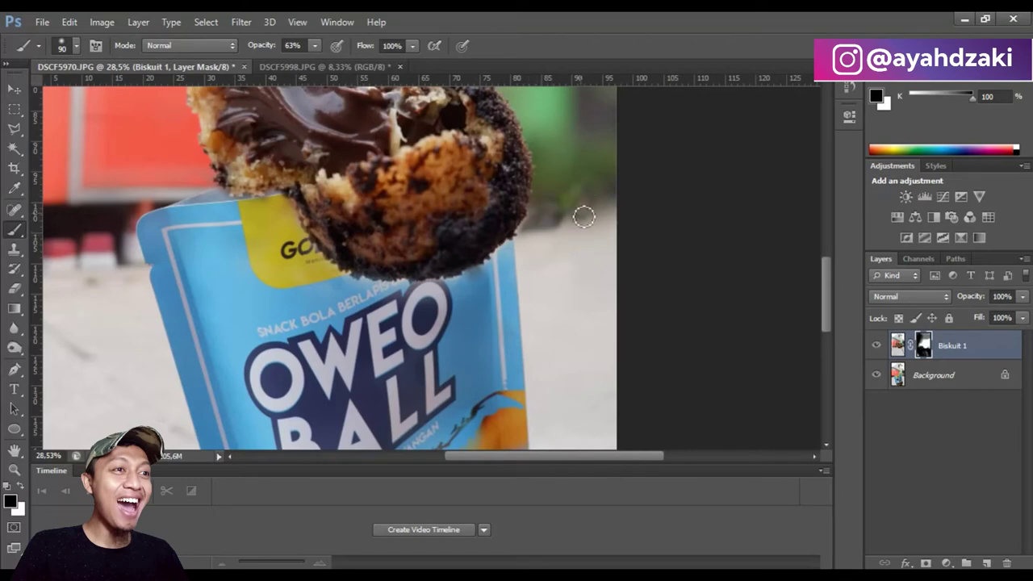
- Enlarge the brush to 400 and paint the mask over the buildings above and right of the biscuit
scroll(584, 216, down, 2)
scroll(584, 217, up, 2)
scroll(584, 222, down, 2)
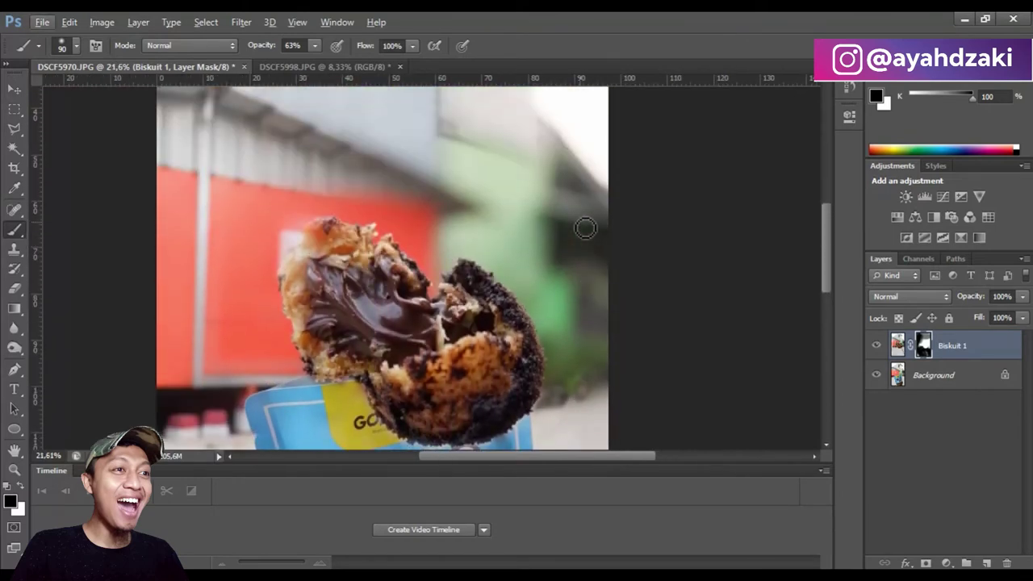
scroll(585, 230, down, 2)
key(bracketright)
key(bracketright)
key(bracketright)
key(bracketright)
key(bracketright)
key(bracketright)
key(bracketright)
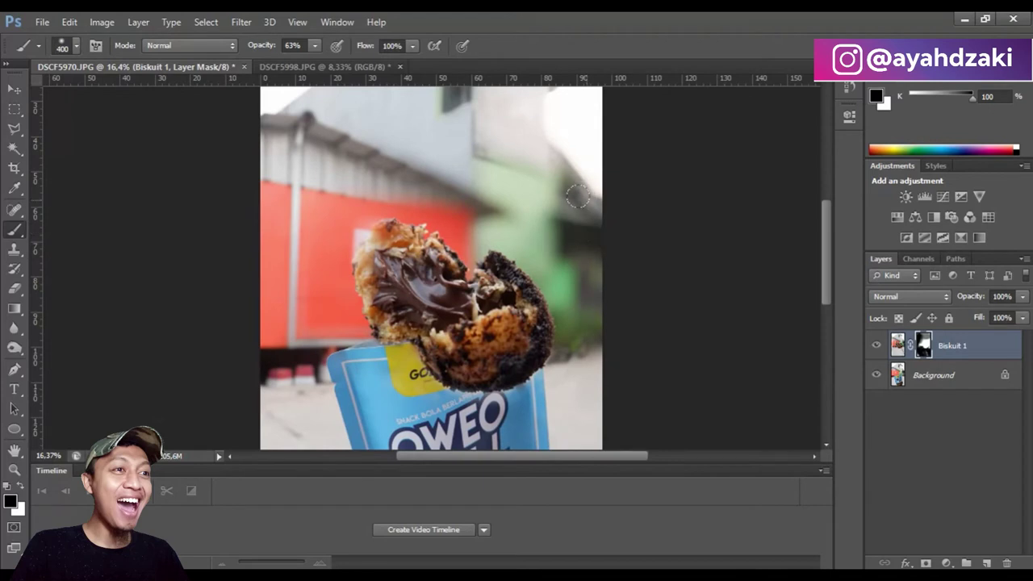
scroll(531, 142, up, 1)
scroll(531, 142, up, 1)
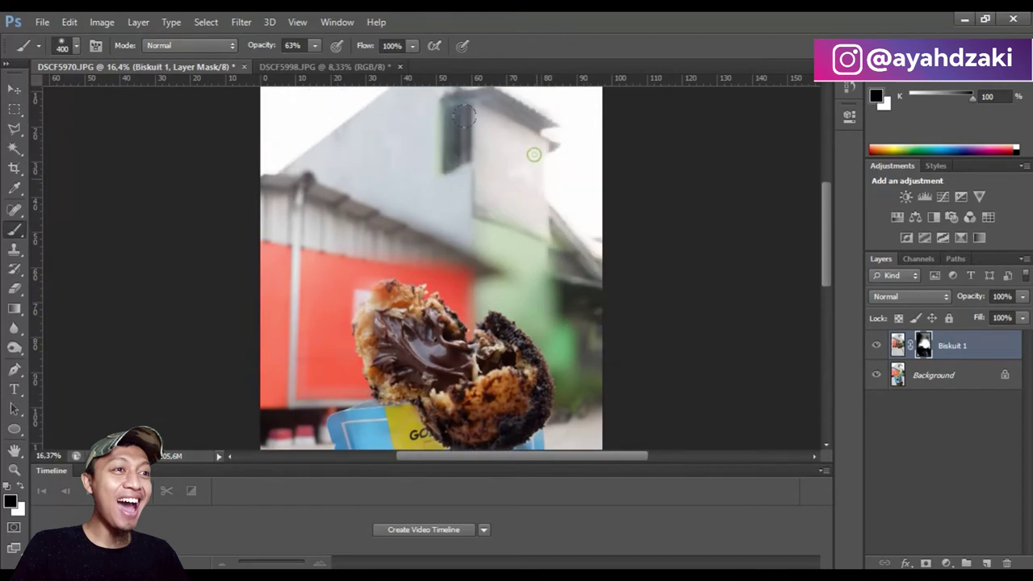
drag(477, 264, 421, 254)
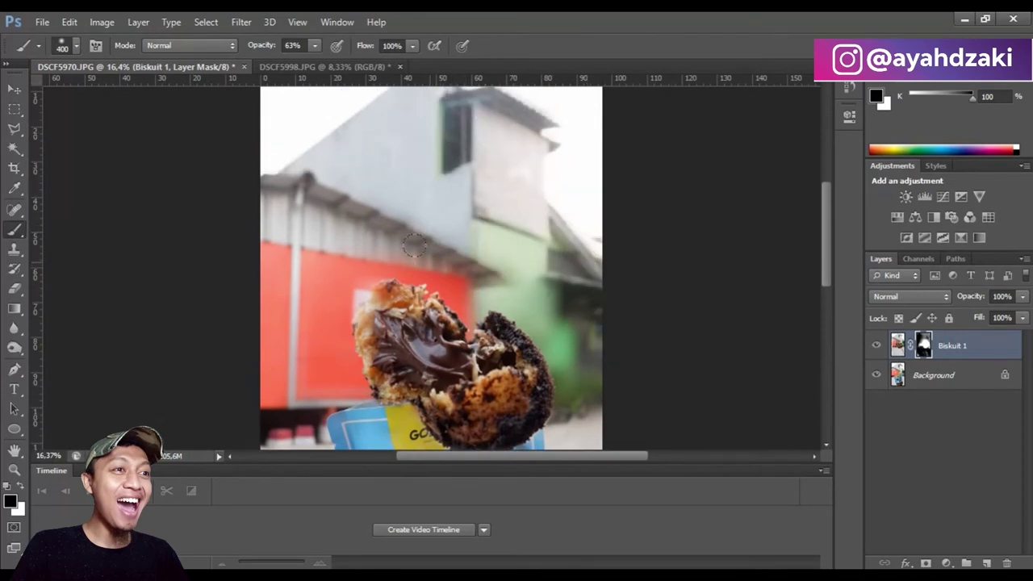
mouse_move(510, 292)
mouse_down()
mouse_move(589, 376)
mouse_move(567, 329)
mouse_move(472, 257)
mouse_up()
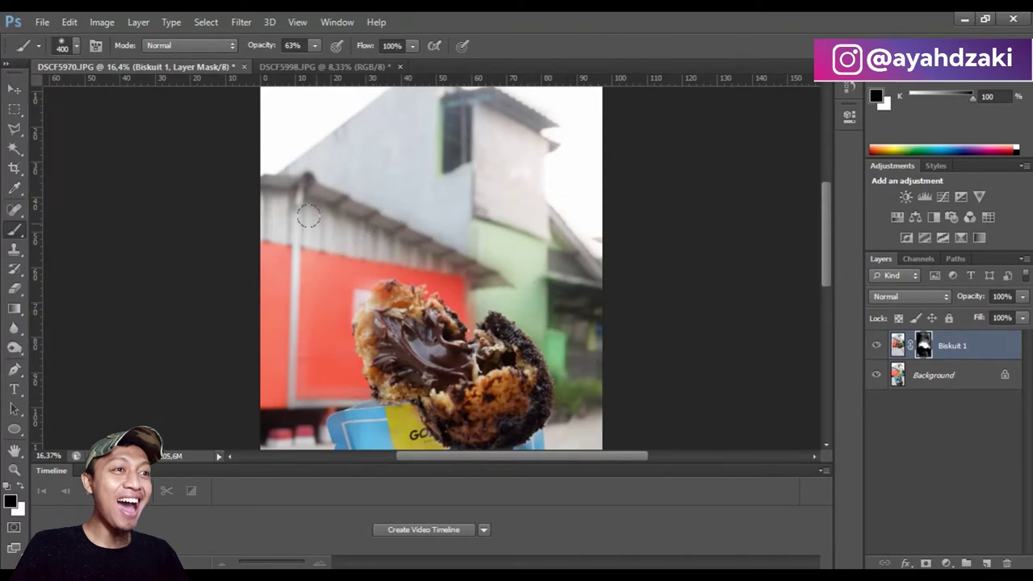
key(x)
key(bracketleft)
key(bracketleft)
key(bracketleft)
key(bracketleft)
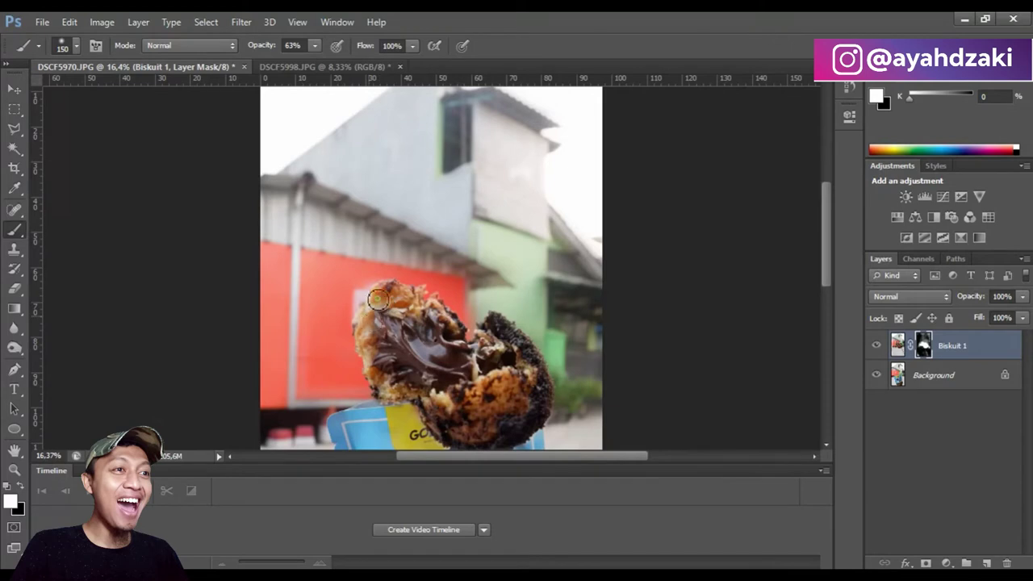
scroll(476, 359, down, 3)
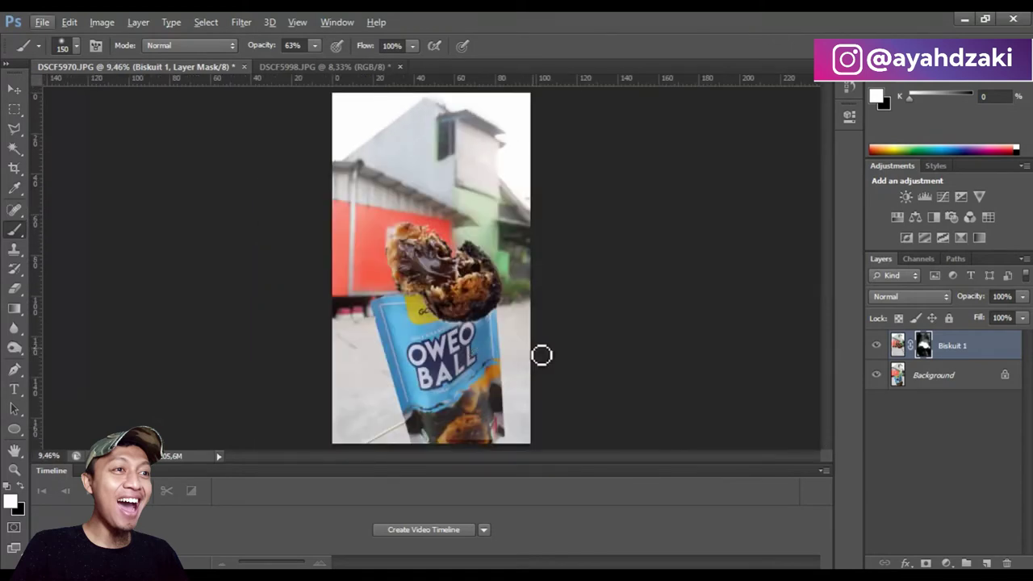
scroll(542, 356, down, 2)
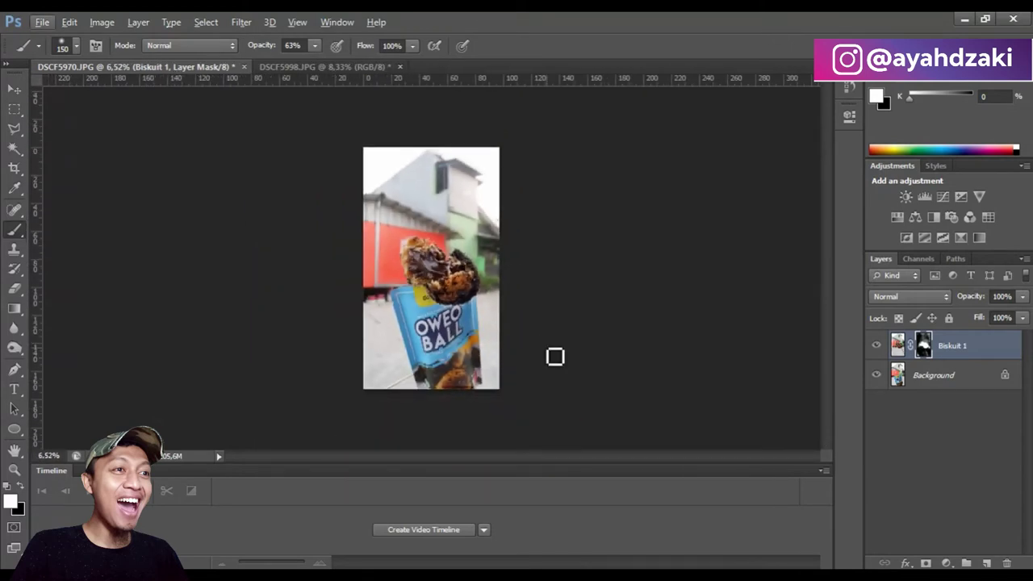
scroll(552, 342, up, 2)
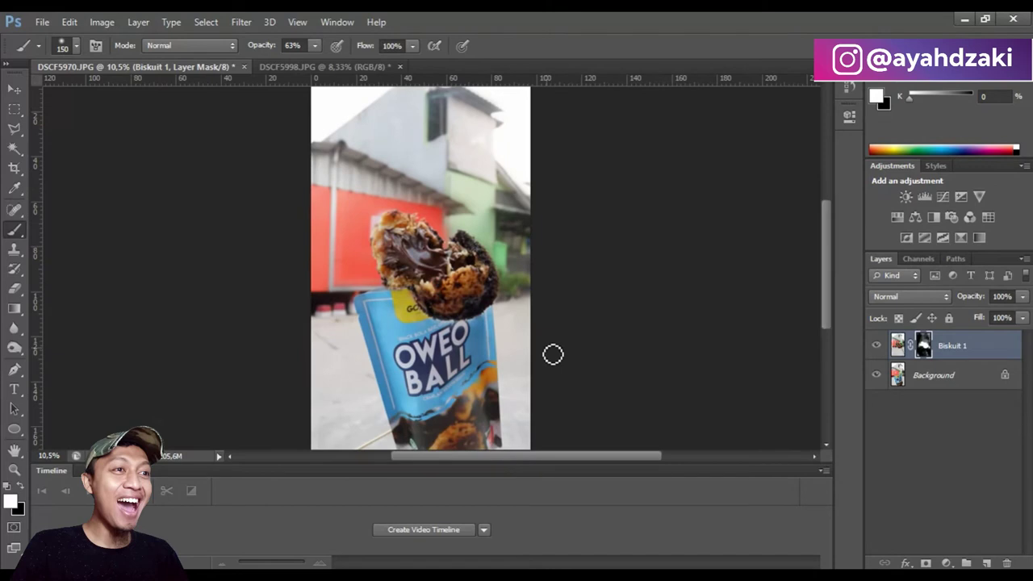
scroll(553, 354, down, 3)
click(14, 89)
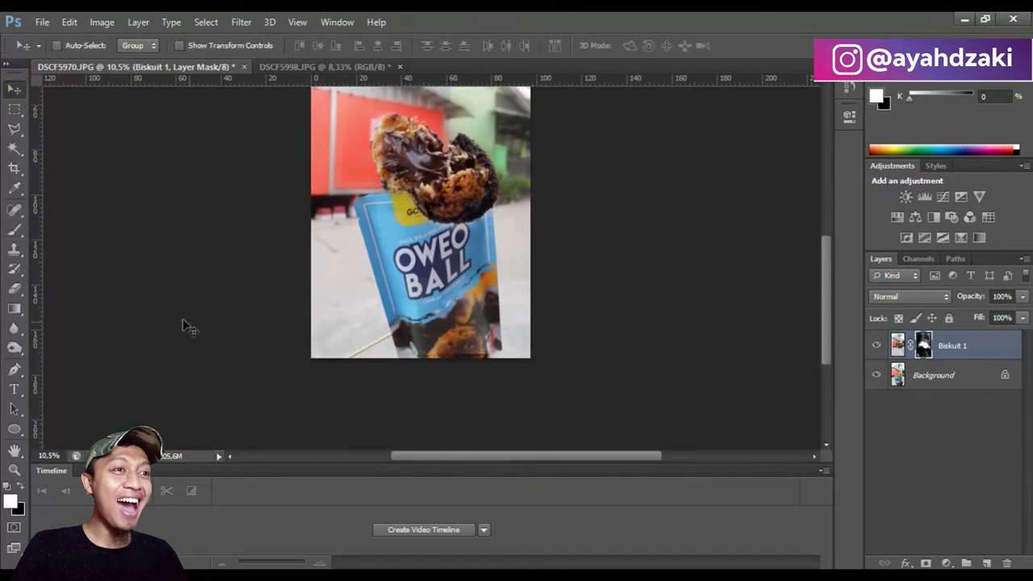
click(14, 229)
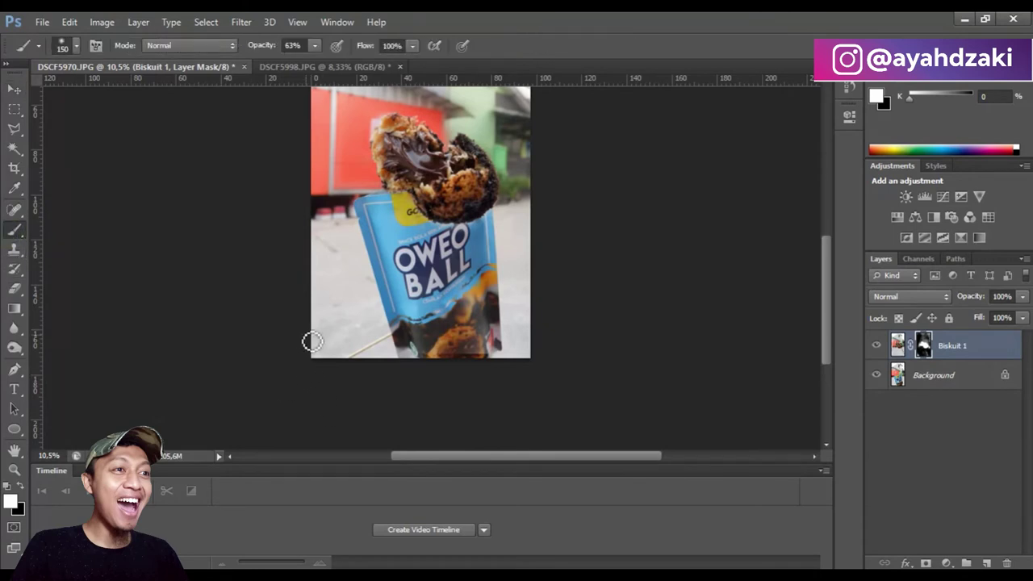
- Set the brush to size 800 with a black foreground and paint the mask over the pouch's lower part
key(bracketright)
key(bracketright)
key(bracketright)
key(bracketright)
key(bracketright)
key(bracketright)
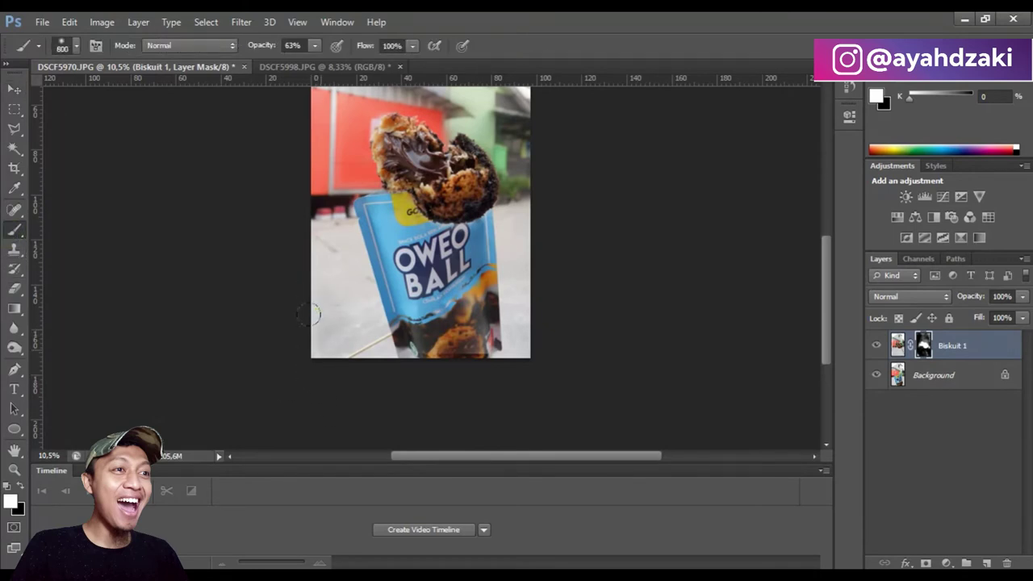
key(x)
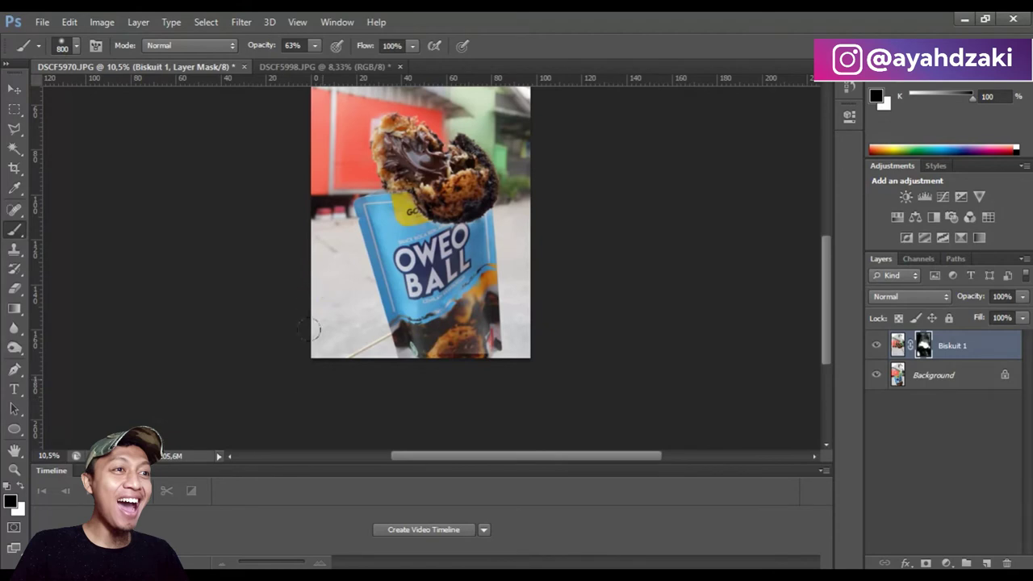
mouse_move(472, 343)
mouse_down()
mouse_move(512, 305)
mouse_move(466, 301)
mouse_up()
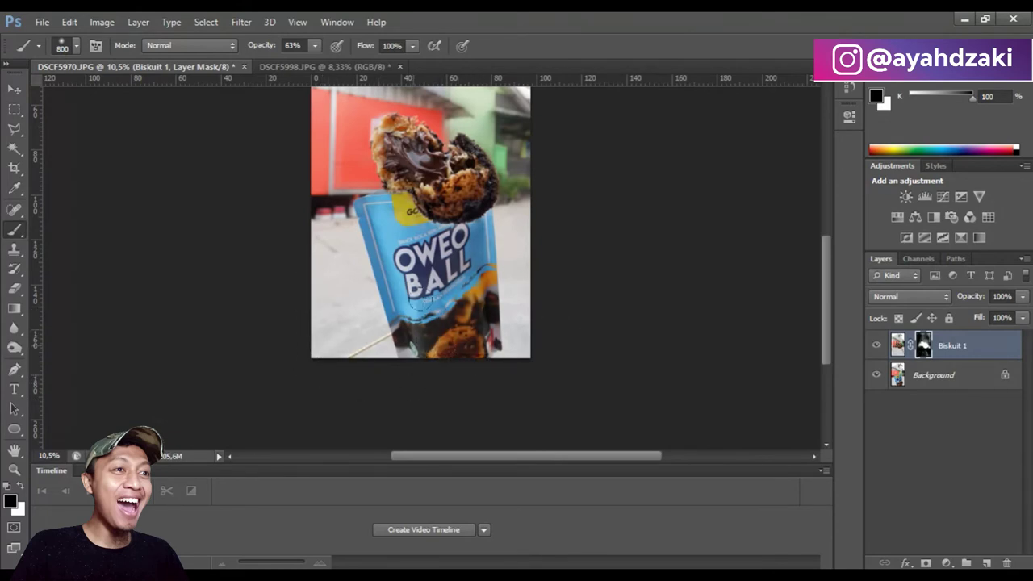
scroll(299, 210, down, 2)
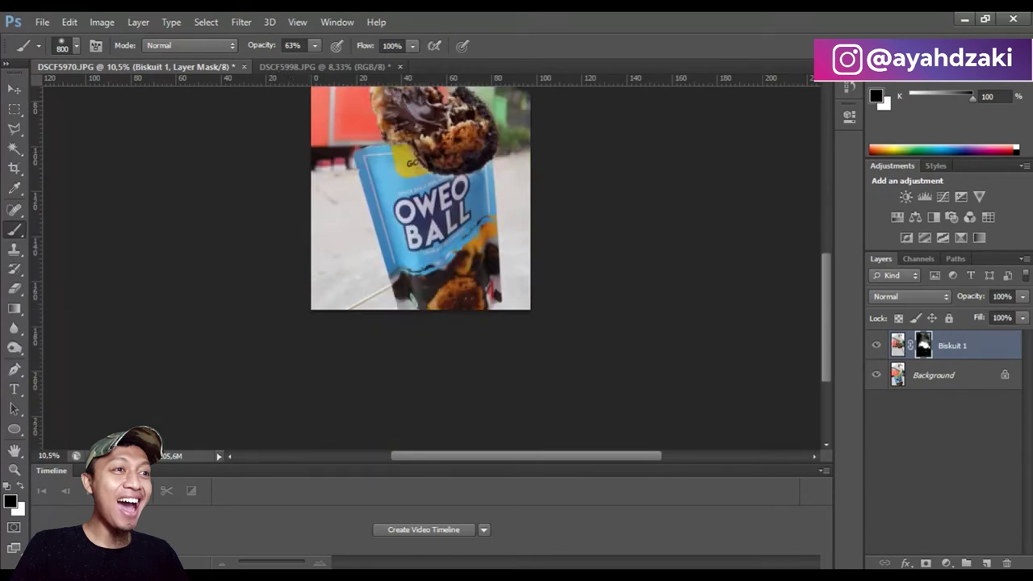
- Switch to the stok digital image gobanco folder in File Explorer and open DSCF6007 in Photoshop
key(alt+Tab)
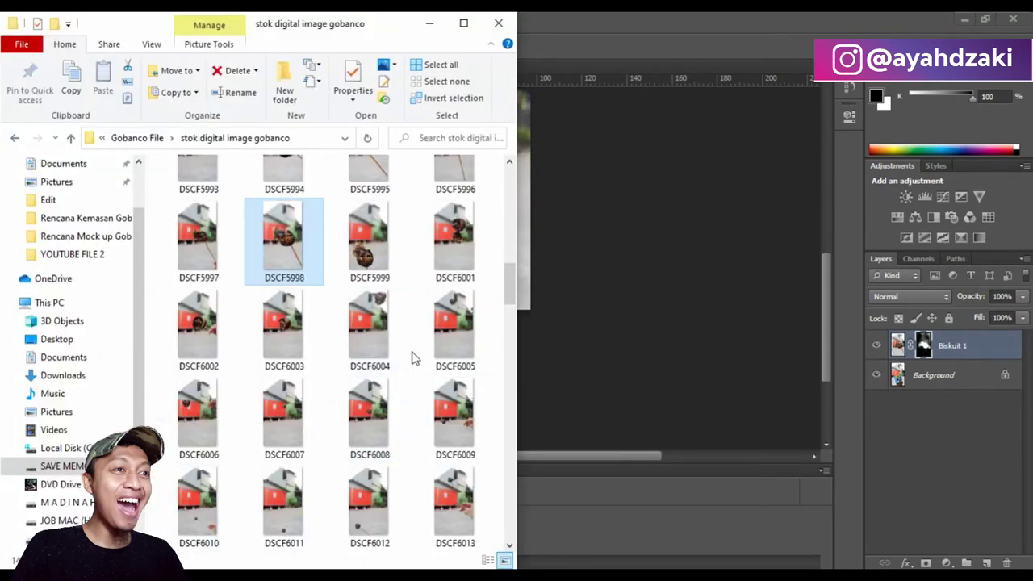
scroll(412, 358, up, 6)
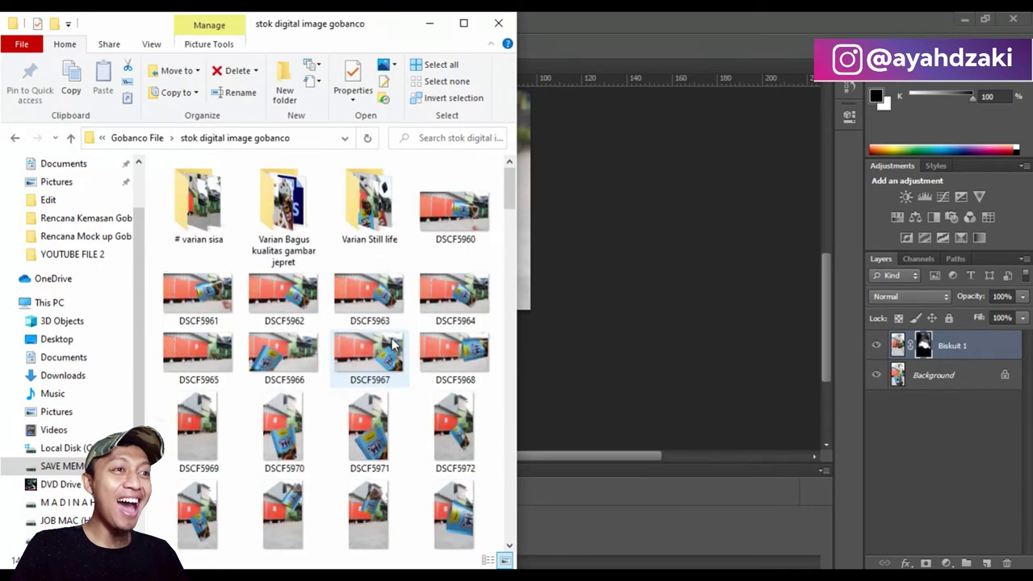
scroll(393, 345, down, 10)
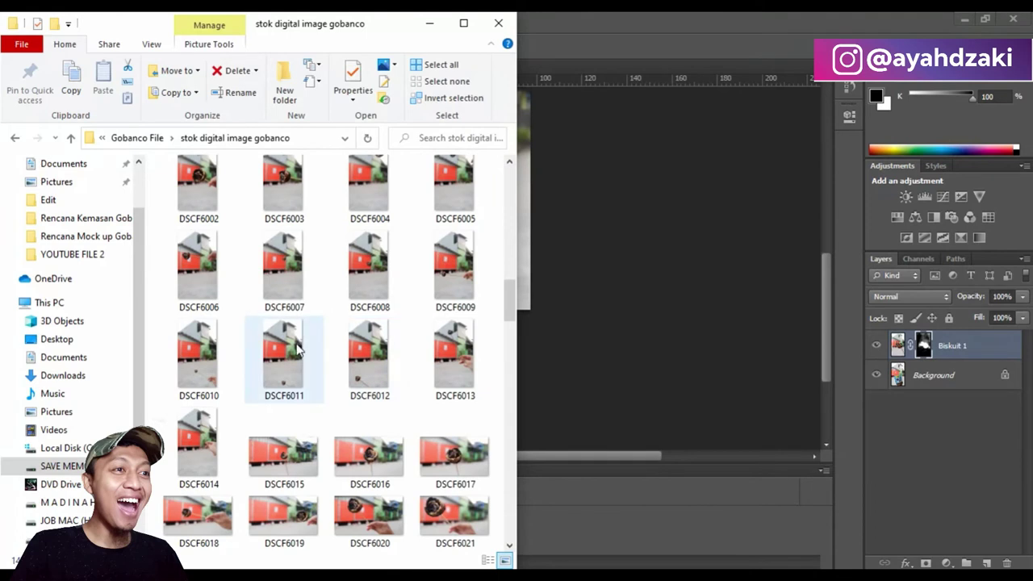
drag(290, 277, 563, 71)
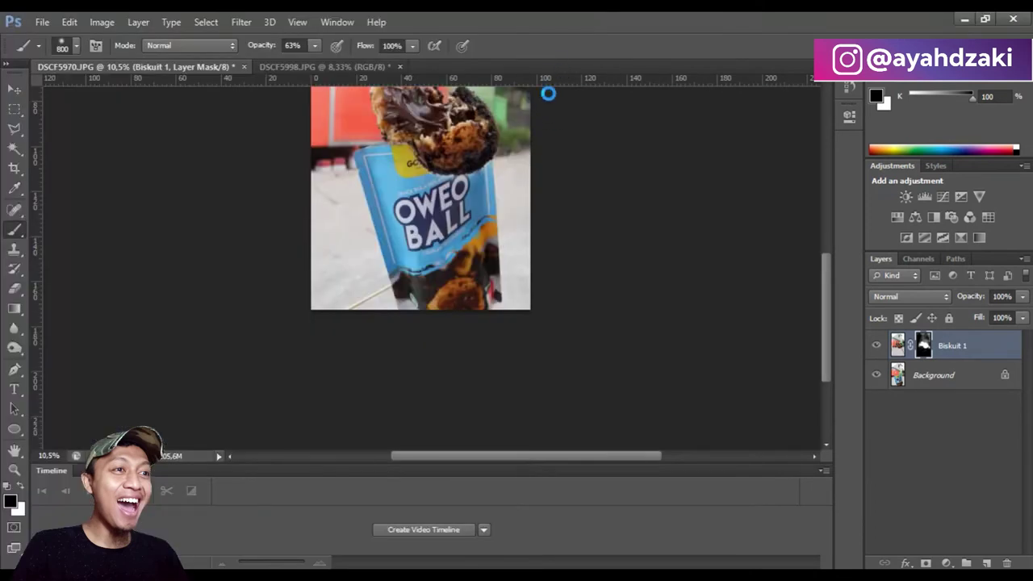
- Bring the DSCF6007 photo into the DSCF5970 document with the Move tool and position it to cover the canvas
click(13, 89)
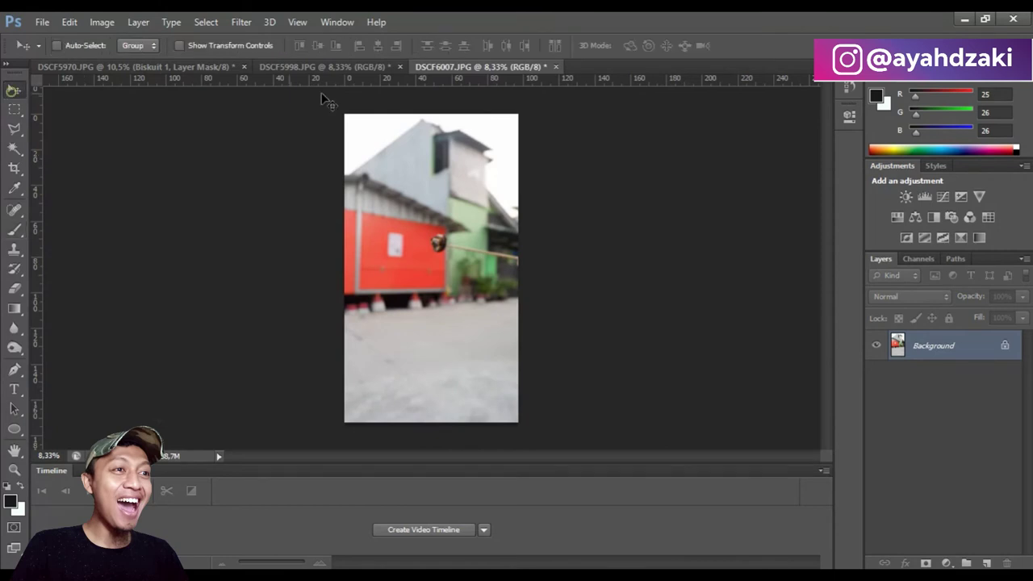
drag(470, 217, 376, 212)
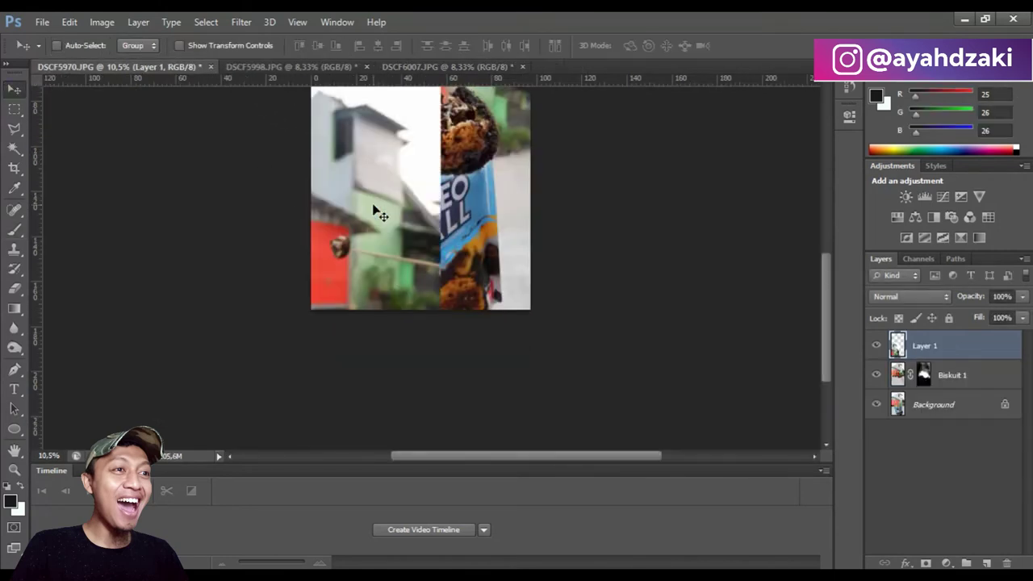
drag(387, 248, 436, 167)
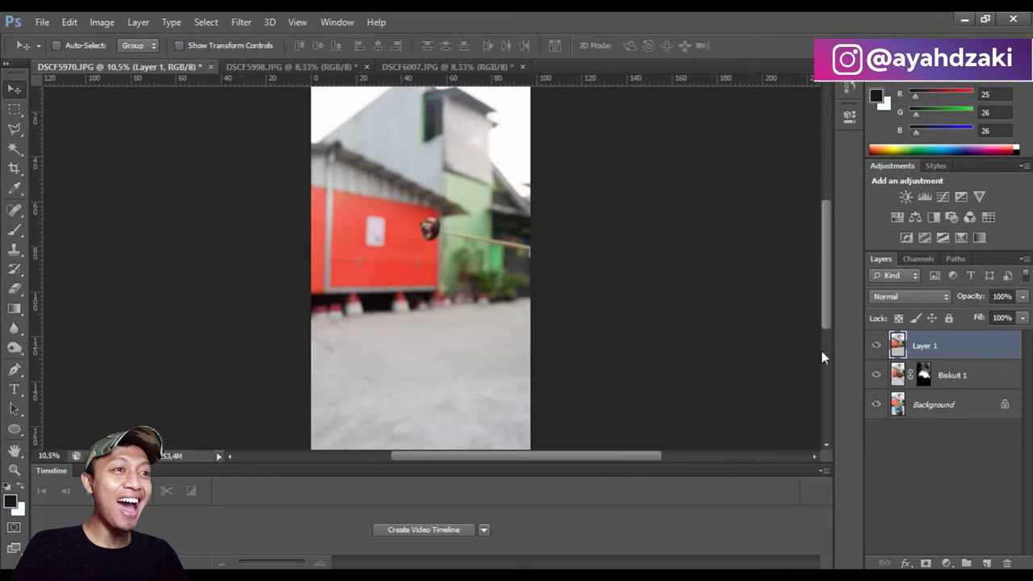
- Duplicate the Background layer and place Layer 1 between the original Background and its copy
click(910, 410)
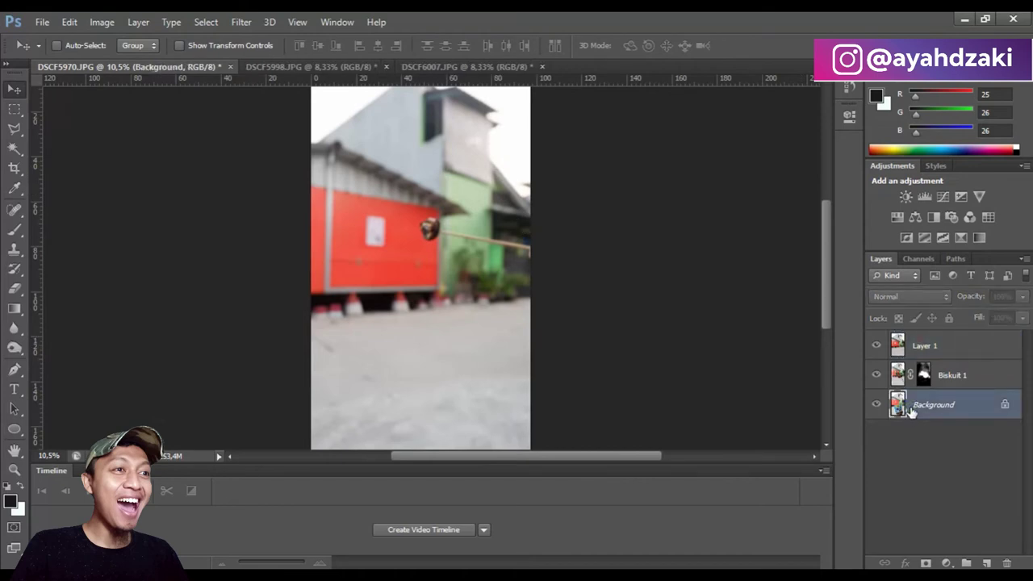
key(ctrl+j)
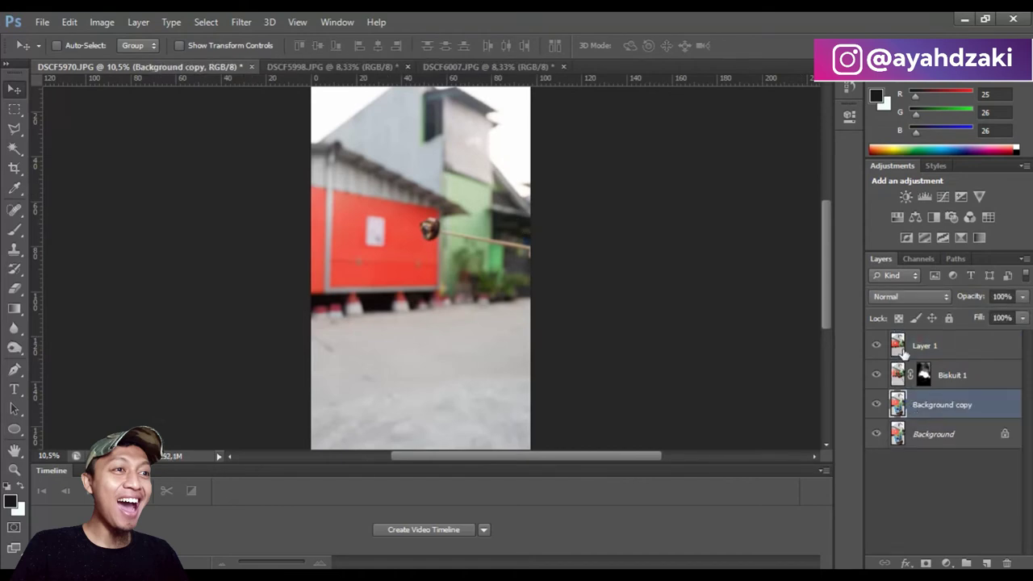
drag(903, 345, 904, 413)
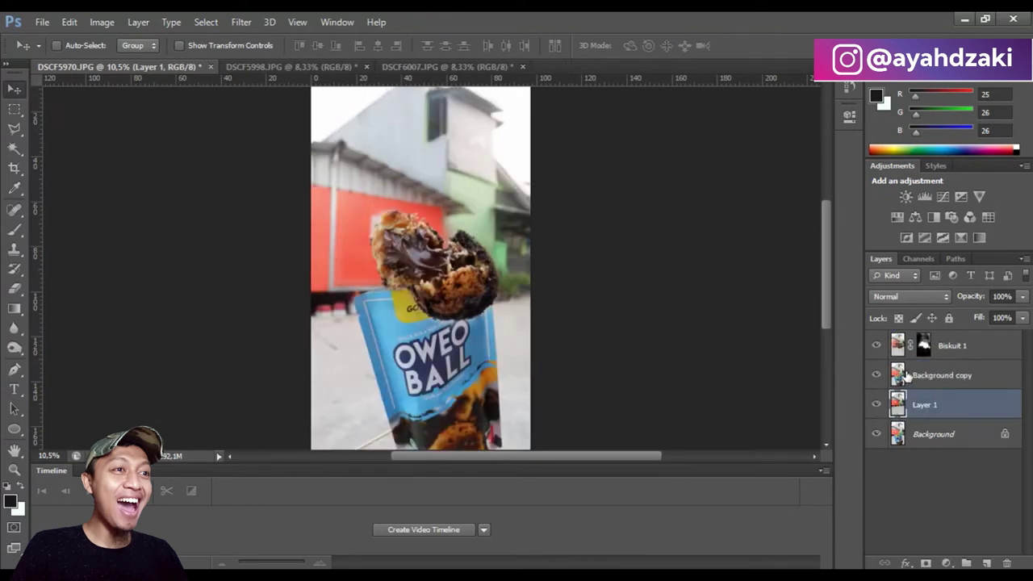
- Rename Layer 1 as Background
click(911, 378)
click(911, 405)
double_click(935, 411)
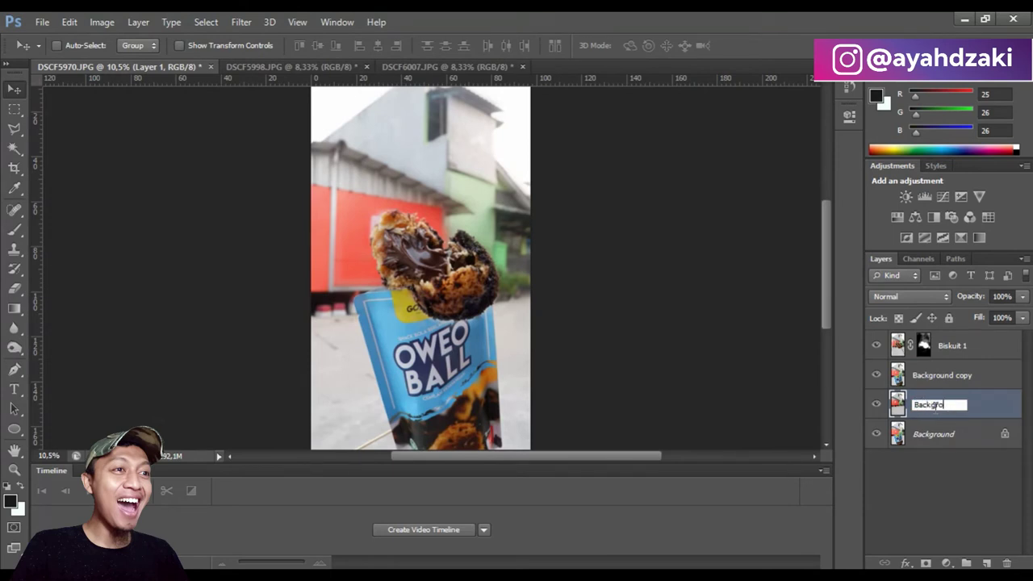
text(Background)
key(Return)
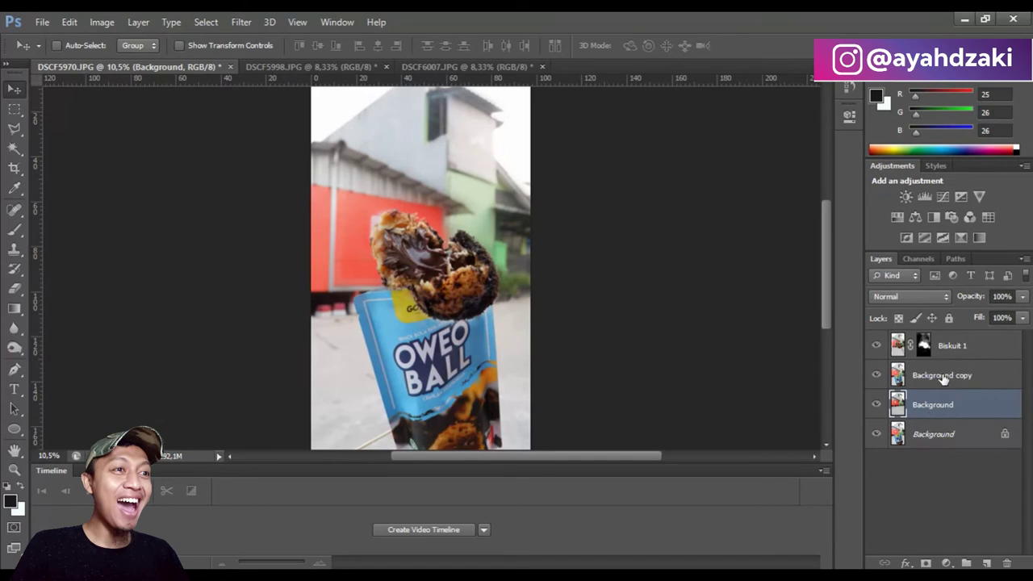
- Add a layer mask to the Background copy layer
click(943, 379)
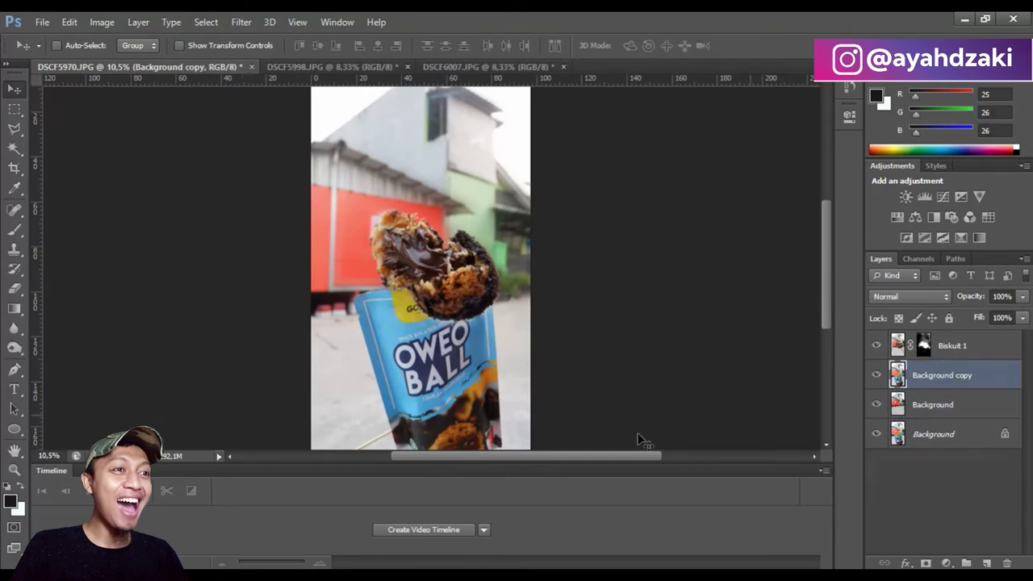
scroll(487, 420, down, 2)
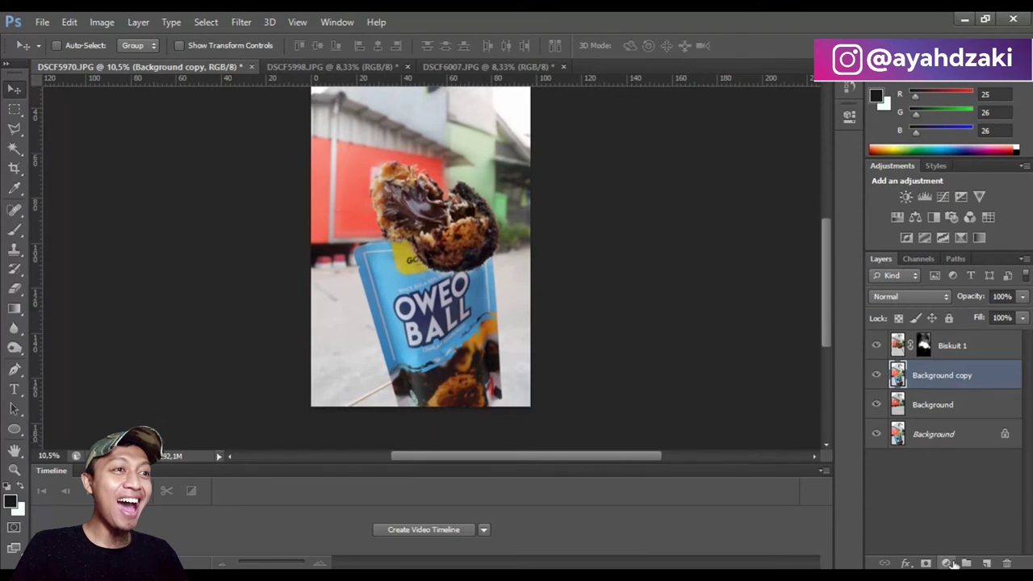
click(926, 564)
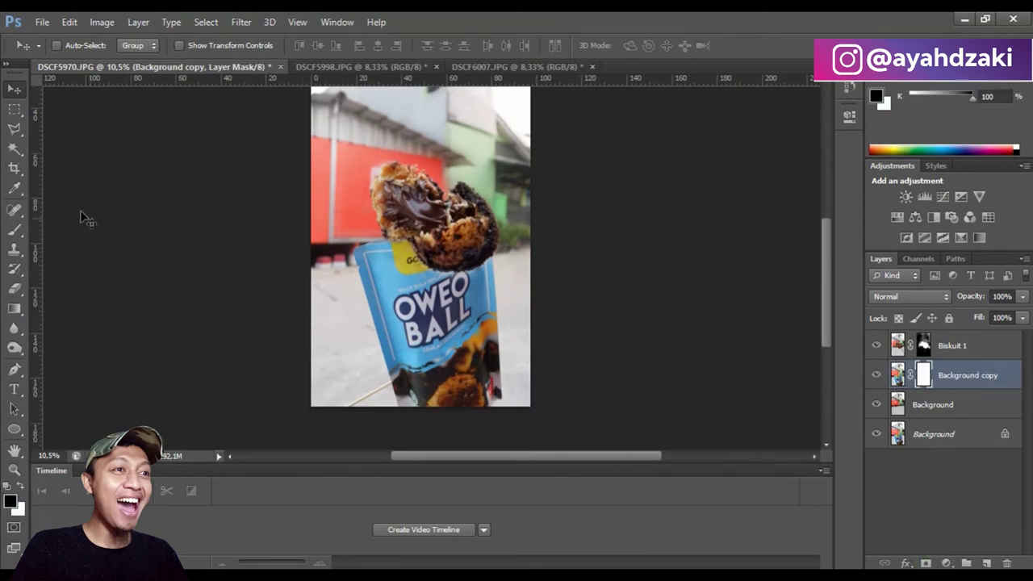
- Paint the Background copy mask in black over the wooden stick beside the pouch, reducing the brush to size 175 near the pouch edge
click(18, 229)
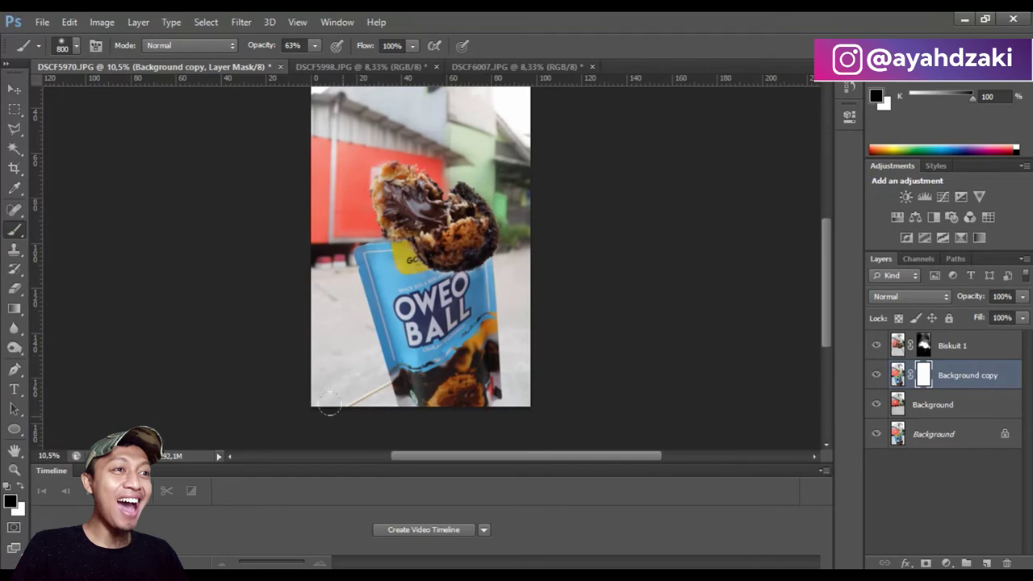
scroll(329, 406, up, 5)
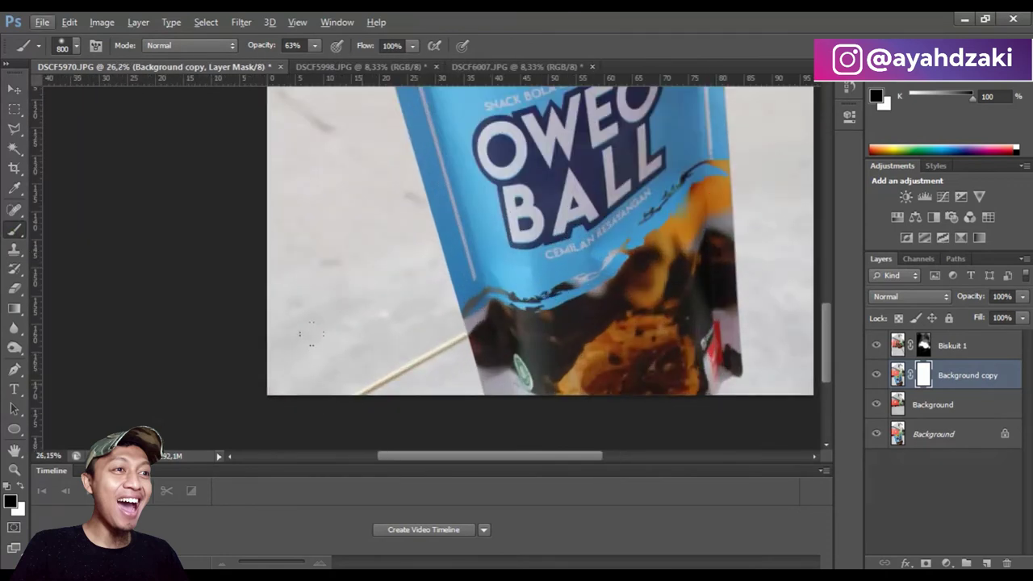
mouse_move(356, 355)
mouse_down()
mouse_move(358, 368)
mouse_move(385, 357)
mouse_move(411, 364)
mouse_move(420, 348)
mouse_move(449, 358)
mouse_move(453, 338)
mouse_up()
key(bracketleft)
key(bracketleft)
key(bracketleft)
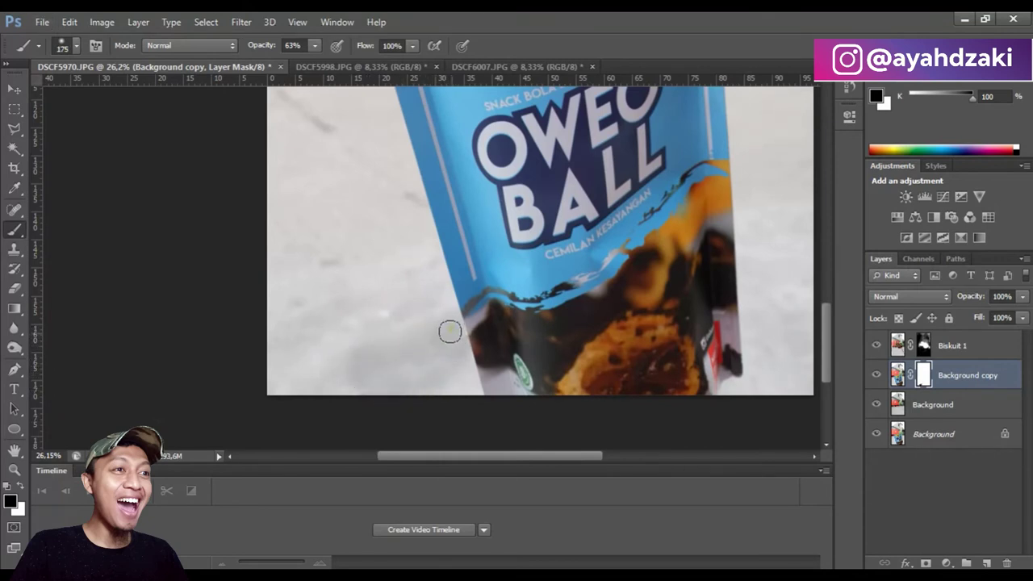
scroll(383, 339, down, 4)
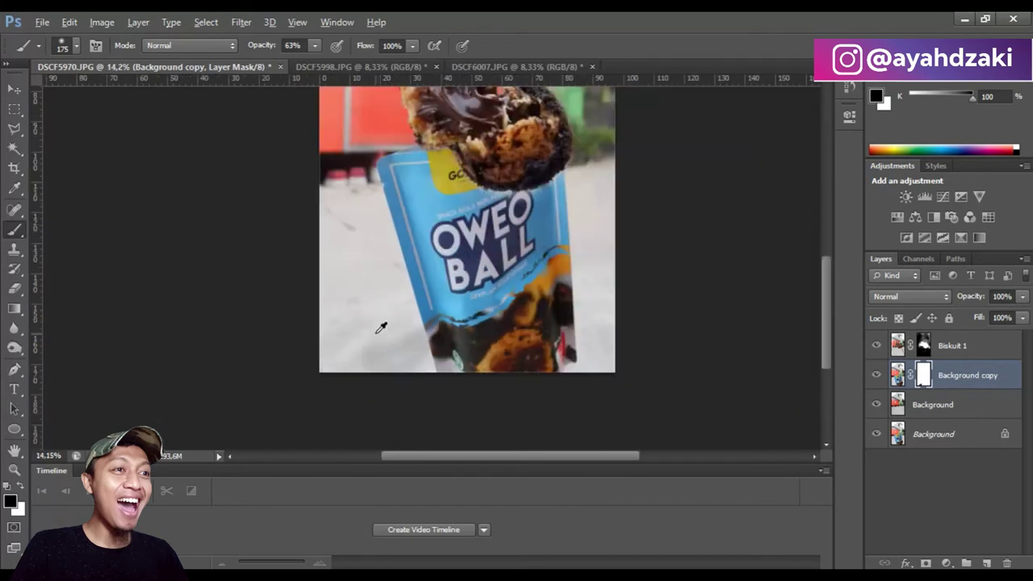
- Switch to the stok digital image gobanco folder in File Explorer and open DSCF6004 in Photoshop
click(16, 92)
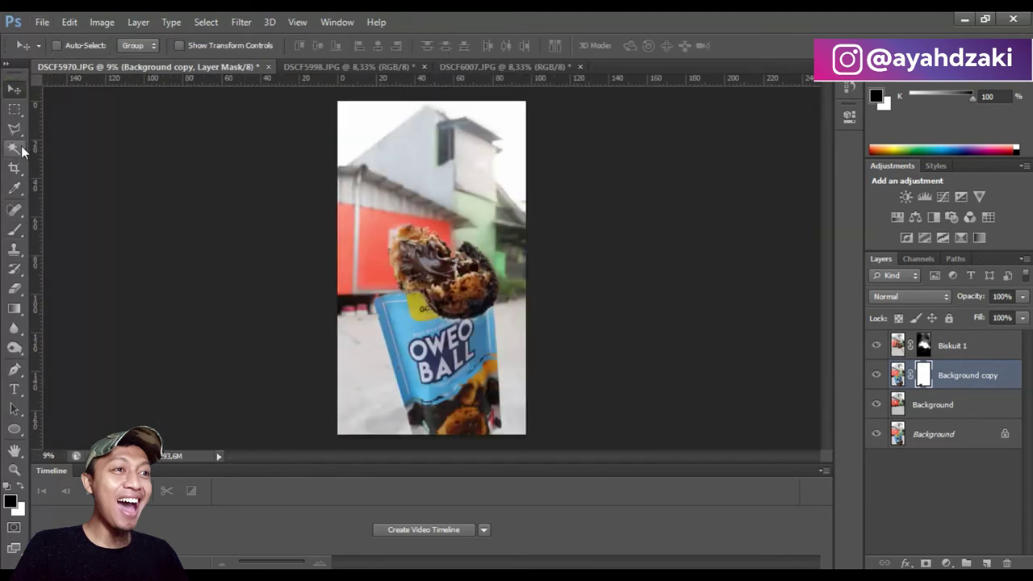
scroll(443, 258, down, 2)
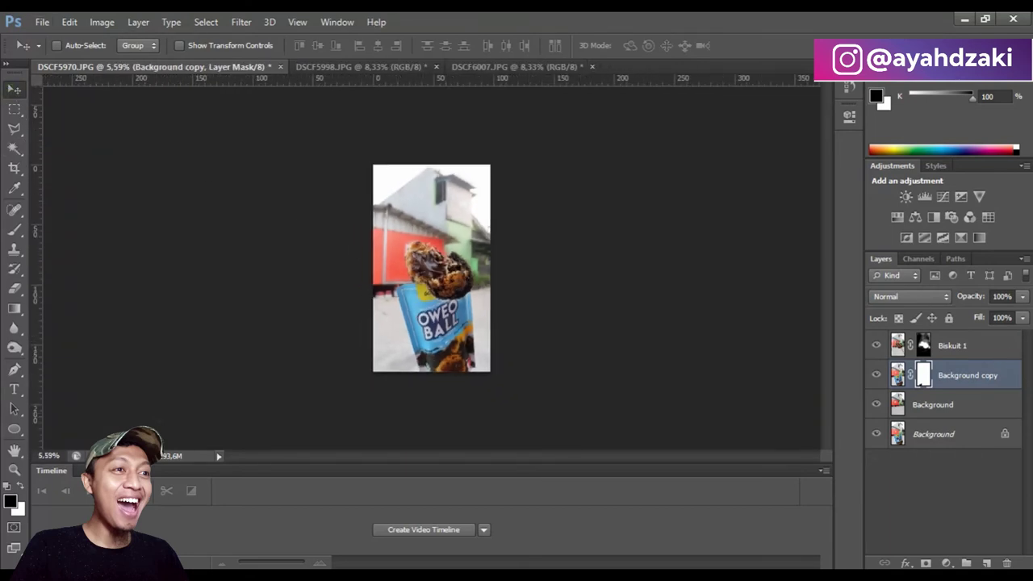
key(alt+Tab)
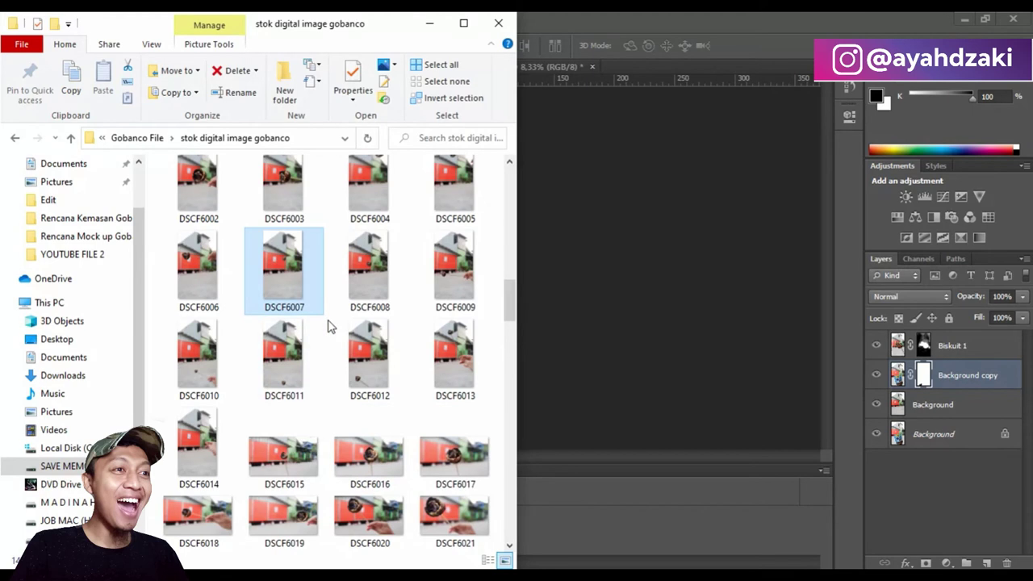
scroll(329, 325, up, 2)
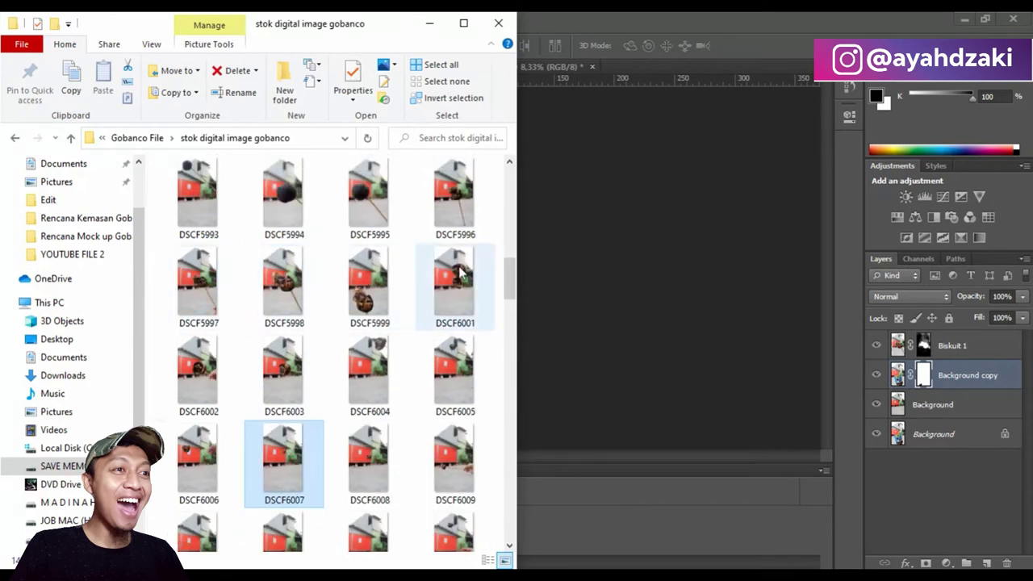
scroll(456, 274, up, 3)
scroll(450, 242, up, 3)
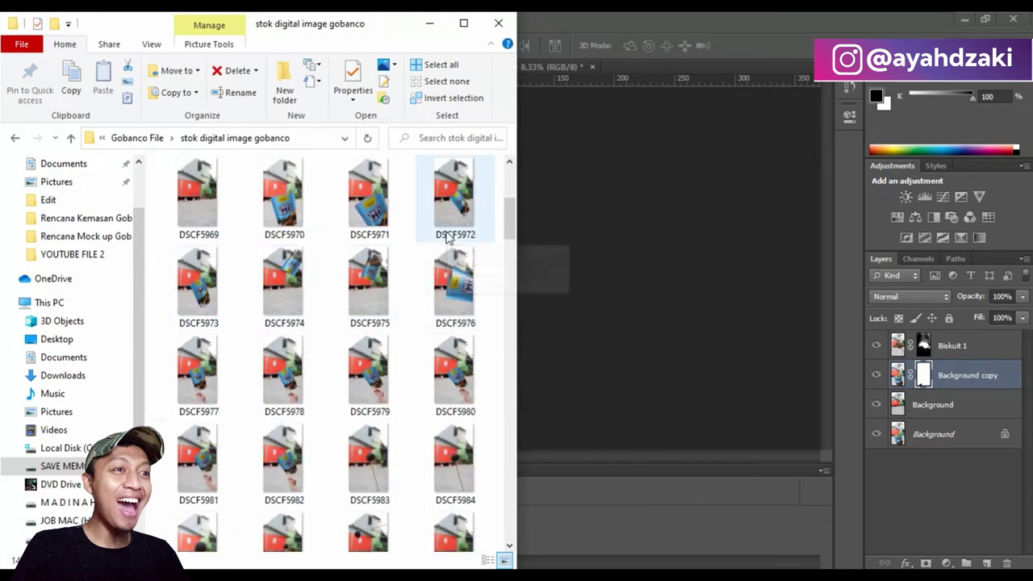
scroll(448, 242, down, 5)
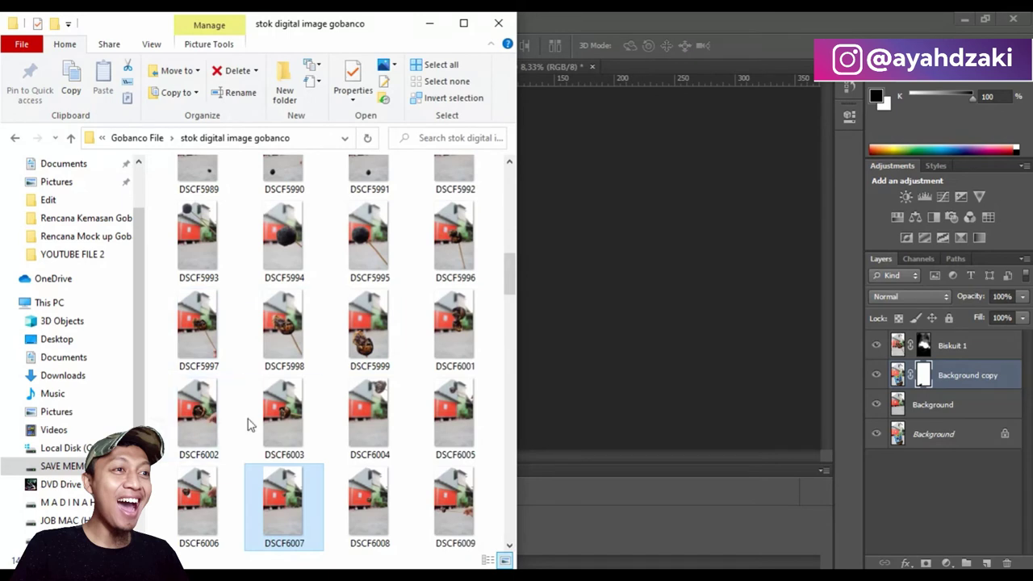
drag(375, 407, 620, 61)
- Close the DSCF6007 and DSCF5998 documents
click(563, 68)
click(592, 66)
click(411, 66)
click(436, 67)
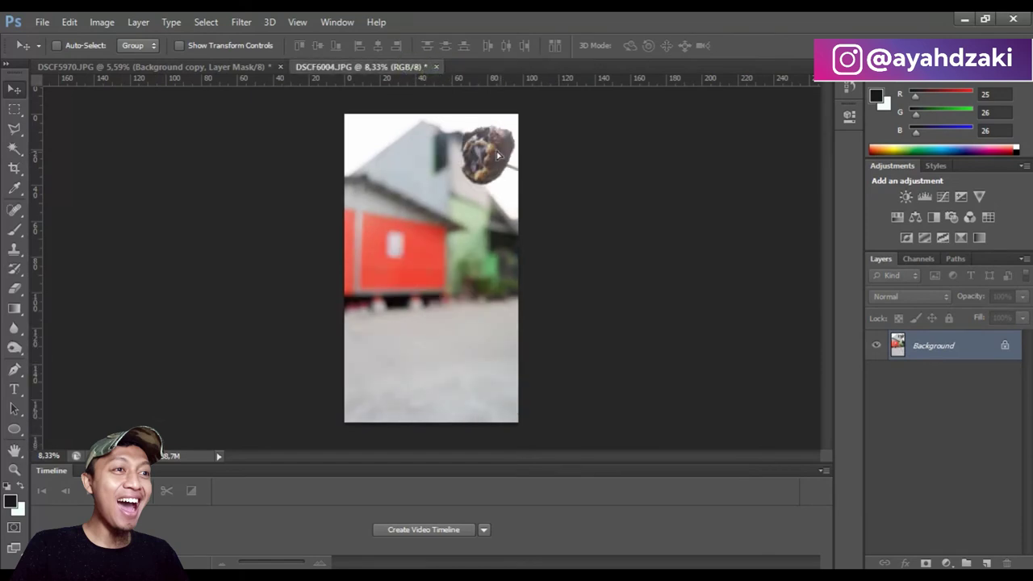
- Bring the DSCF6004 photo into the DSCF5970 document as the top layer, covering the canvas
click(263, 66)
drag(968, 395, 960, 346)
scroll(432, 267, up, 2)
- Add a mask to Layer 1, then outline everything except the biscuit with the Polygonal Lasso, delete that area and deselect
key(l)
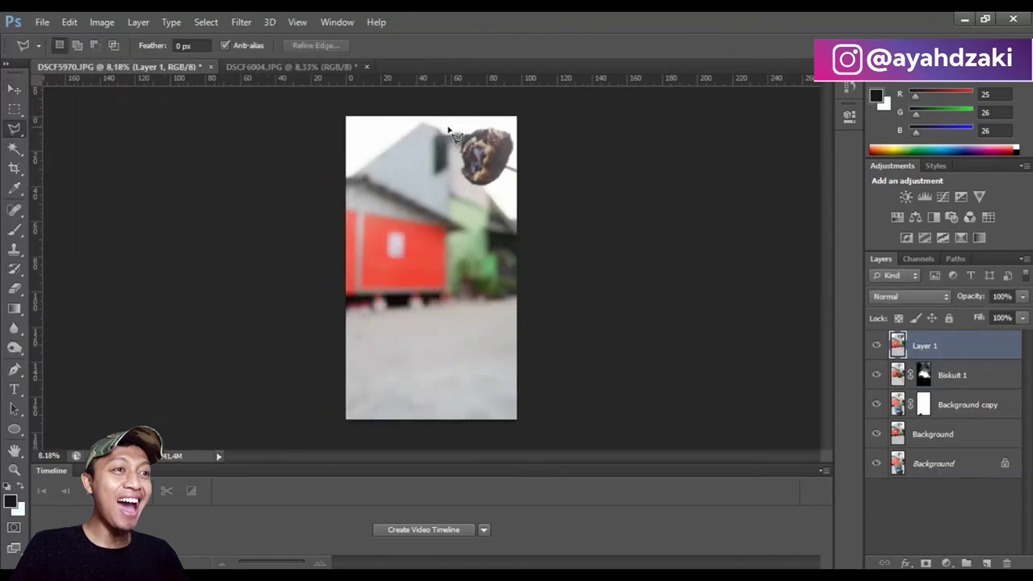
click(926, 563)
click(471, 119)
click(452, 172)
click(458, 194)
click(524, 193)
click(520, 427)
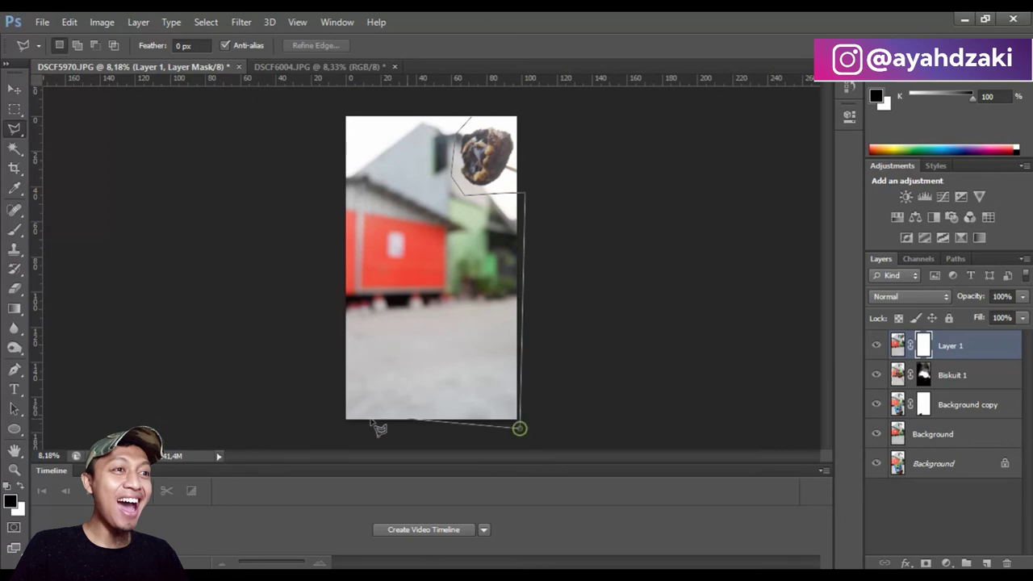
click(342, 428)
click(326, 113)
click(397, 107)
click(474, 121)
key(Delete)
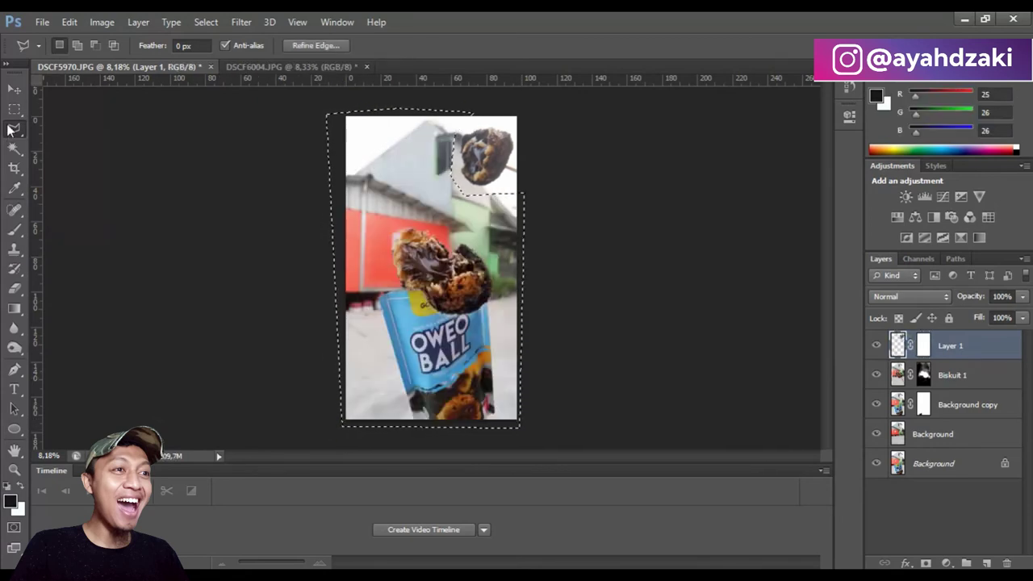
key(ctrl+d)
- Set the brush to size 80 and paint Layer 1's mask in black around the biscuit to hide the leftover backdrop and stick
click(15, 109)
click(14, 230)
scroll(468, 242, up, 4)
scroll(420, 169, up, 3)
key(x)
key(x)
key(bracketleft)
key(bracketleft)
key(bracketleft)
key(bracketleft)
key(bracketleft)
key(l)
key(ctrl+0)
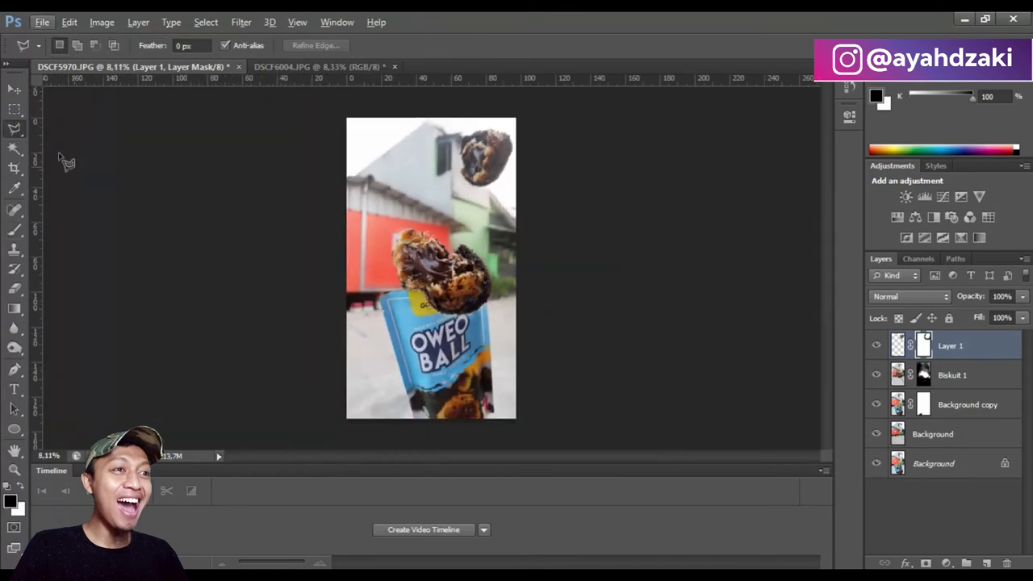
- Open DSCF5993 from File Explorer and bring it into the DSCF5970 document, positioned to cover the canvas
key(alt+Tab)
double_click(206, 267)
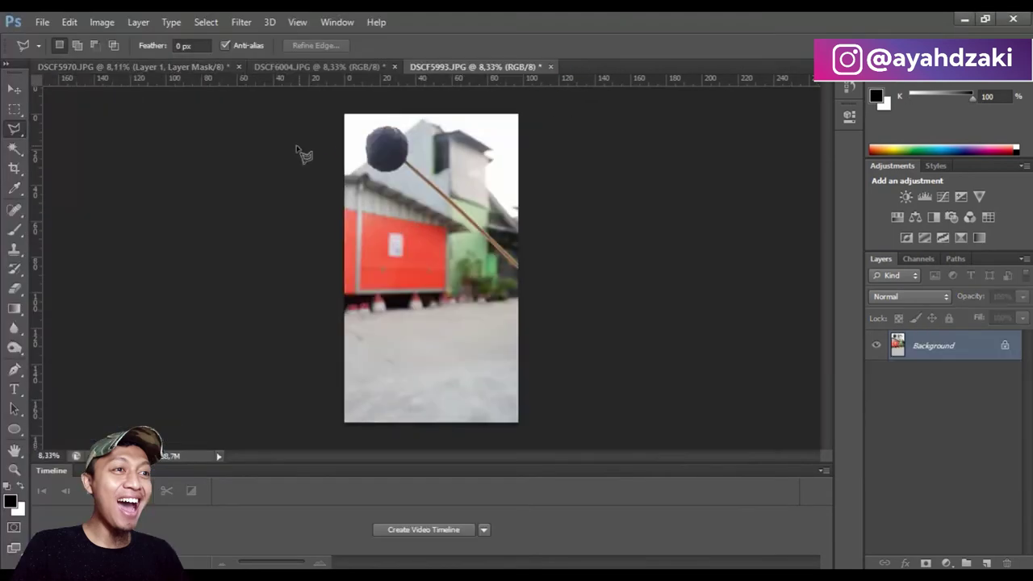
click(219, 67)
drag(219, 67, 385, 136)
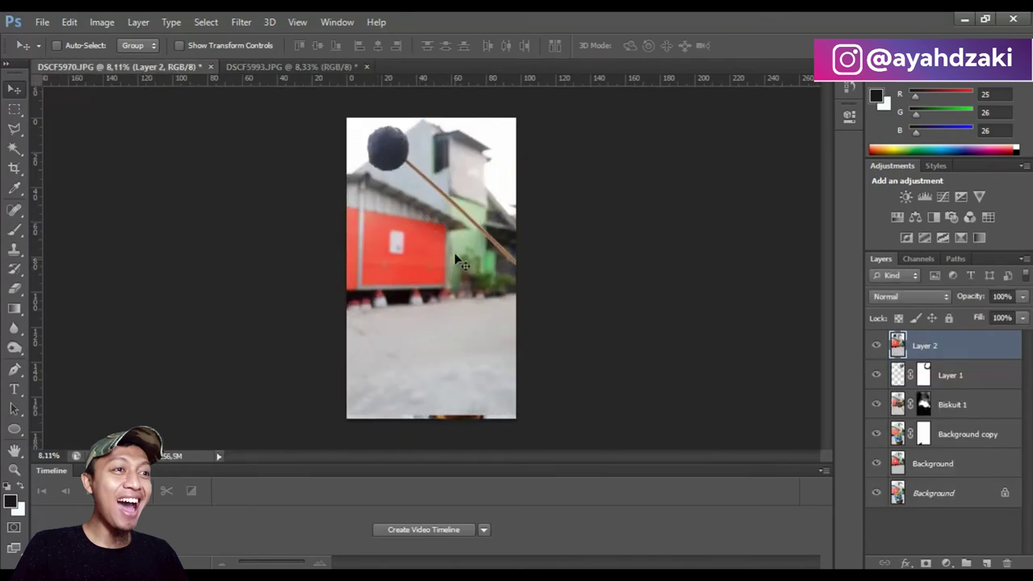
drag(399, 266, 426, 292)
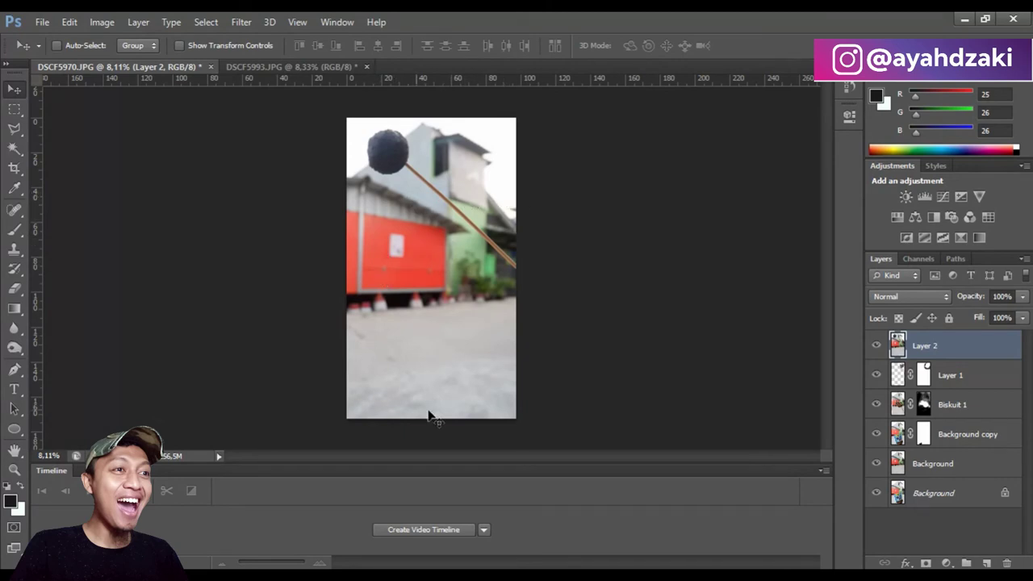
- Outline everything on Layer 2 except the round black biscuit with the Polygonal Lasso, delete that area and deselect
click(16, 129)
click(418, 142)
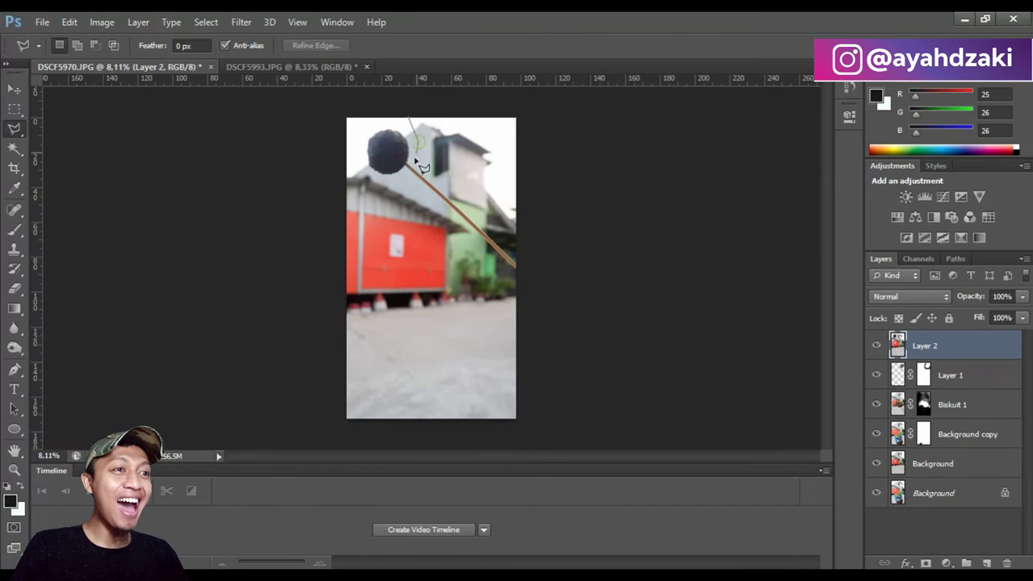
click(401, 169)
click(347, 194)
click(318, 283)
click(317, 406)
click(321, 417)
click(445, 432)
click(572, 411)
click(553, 120)
click(514, 108)
click(409, 120)
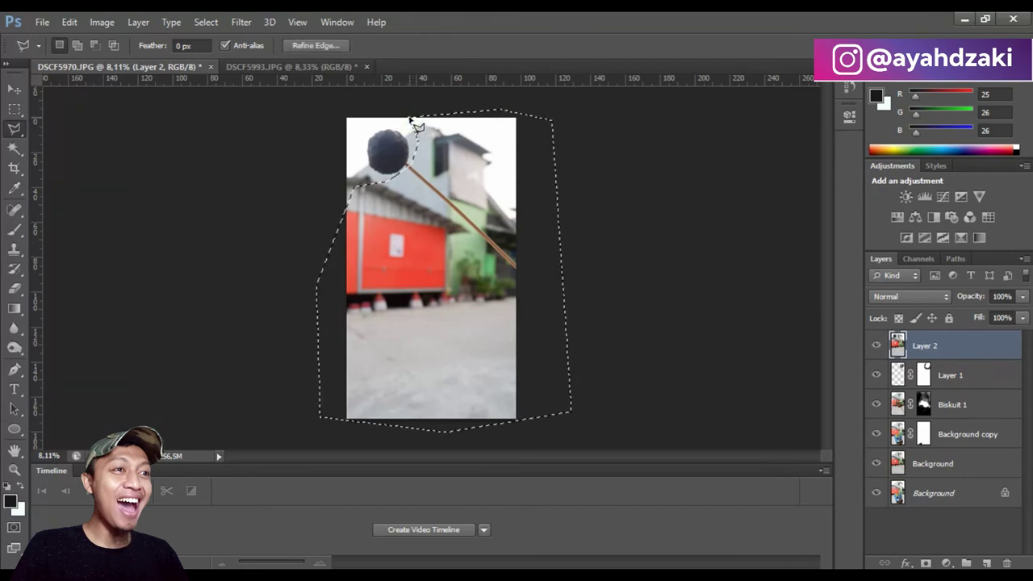
key(Delete)
key(ctrl+d)
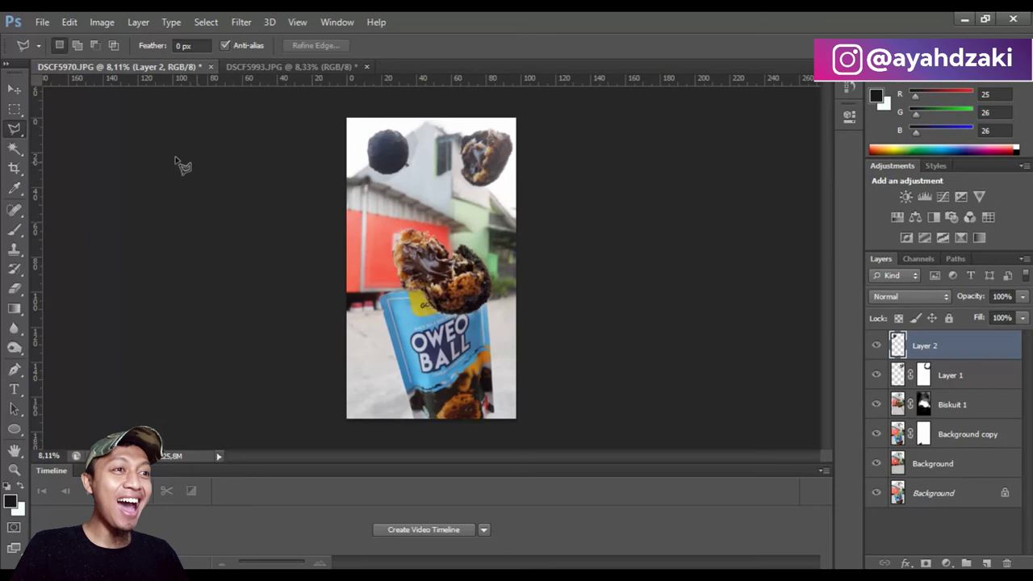
- Add a mask to Layer 2 and paint it black with the size 80 brush over the stick remnant and backdrop around the biscuit
click(20, 233)
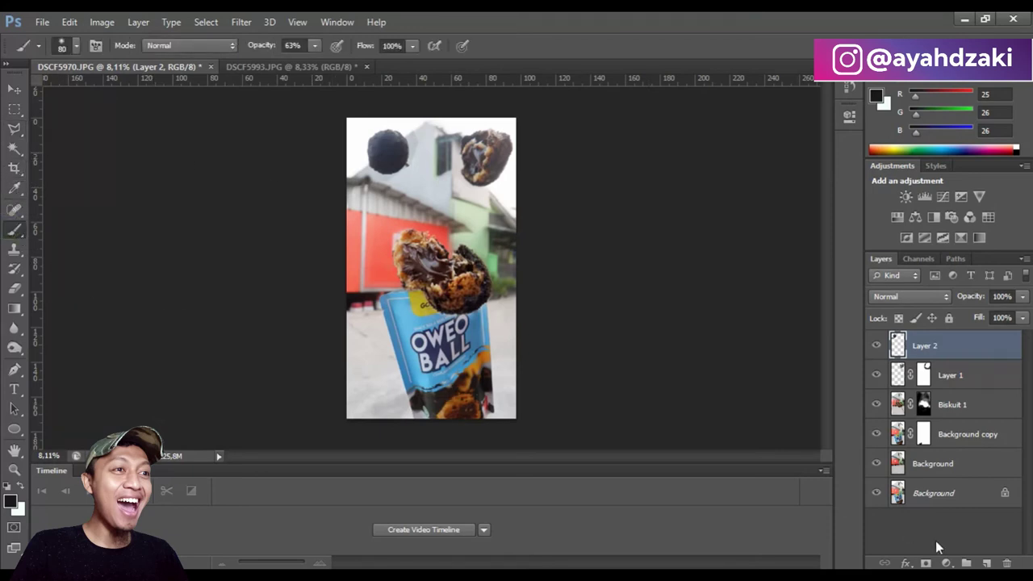
click(925, 564)
scroll(519, 252, up, 5)
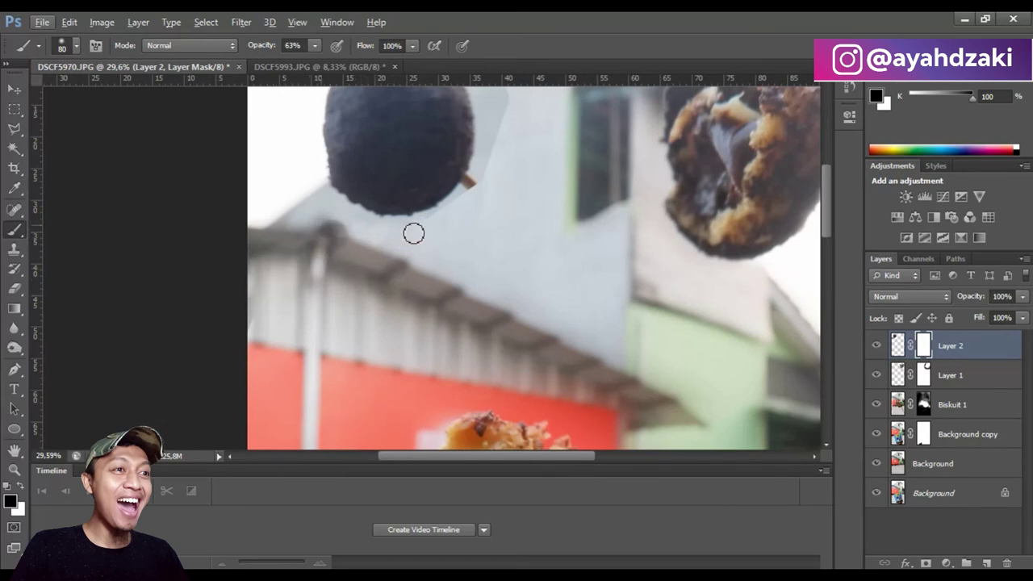
mouse_move(480, 193)
mouse_down()
mouse_move(438, 218)
mouse_move(477, 180)
mouse_move(476, 190)
mouse_up()
scroll(484, 242, up, 3)
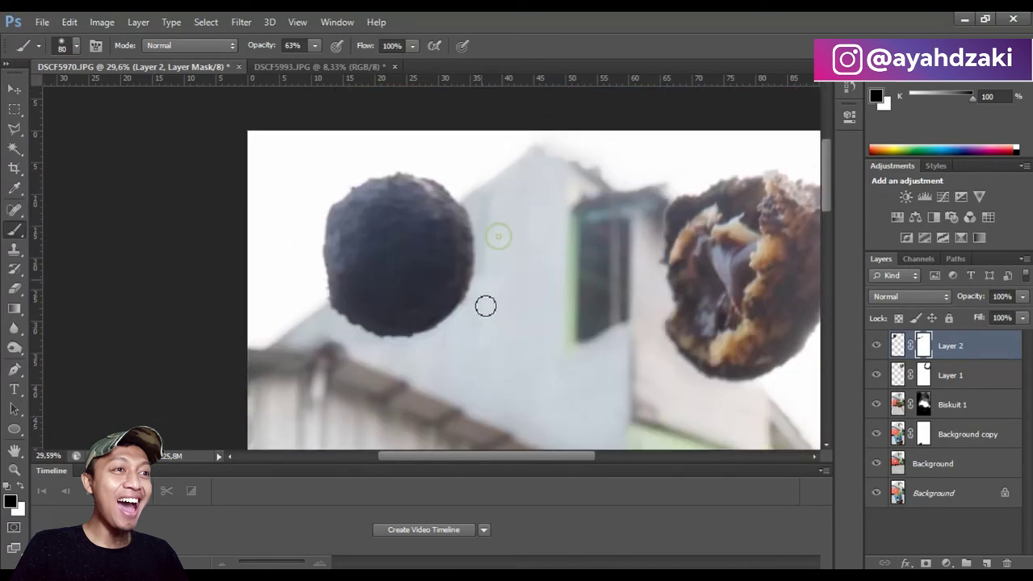
scroll(498, 293, down, 5)
scroll(549, 245, down, 2)
scroll(553, 233, down, 2)
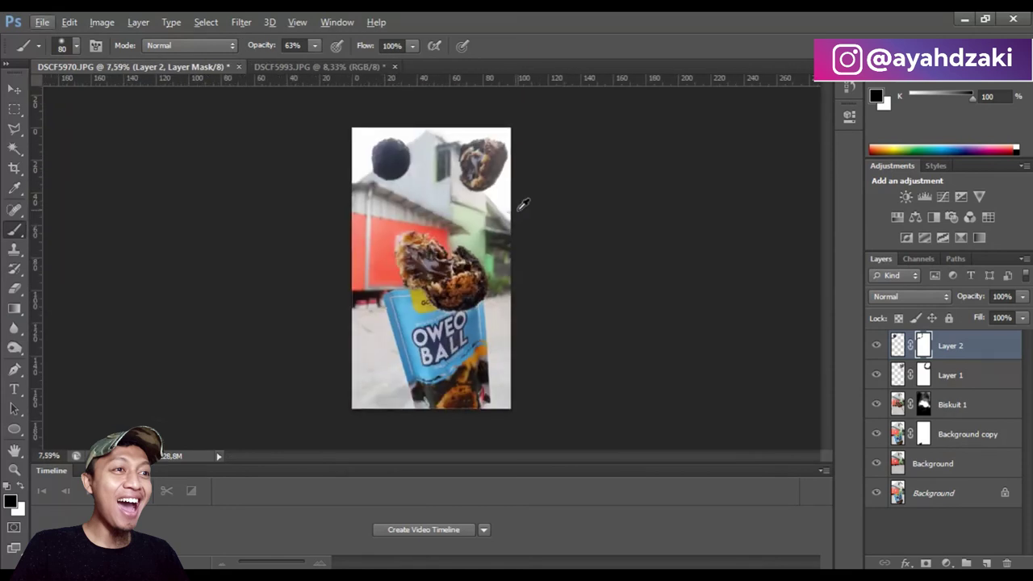
scroll(538, 223, up, 1)
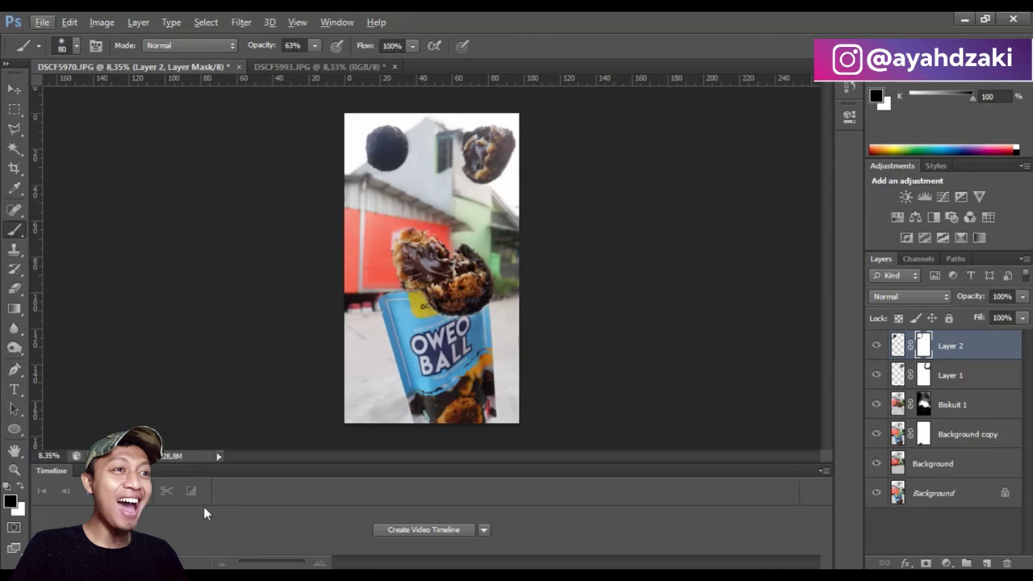
- Switch to File Explorer, open DSCF5995 in Photos and page through the biscuit shots up to DSCF6001
key(alt+Tab)
double_click(358, 242)
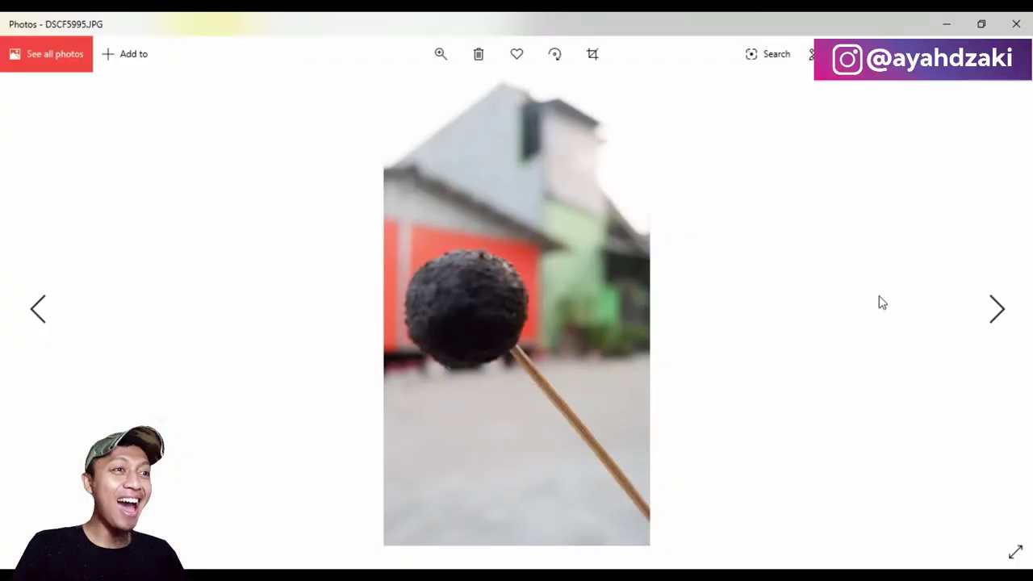
click(999, 313)
click(999, 313)
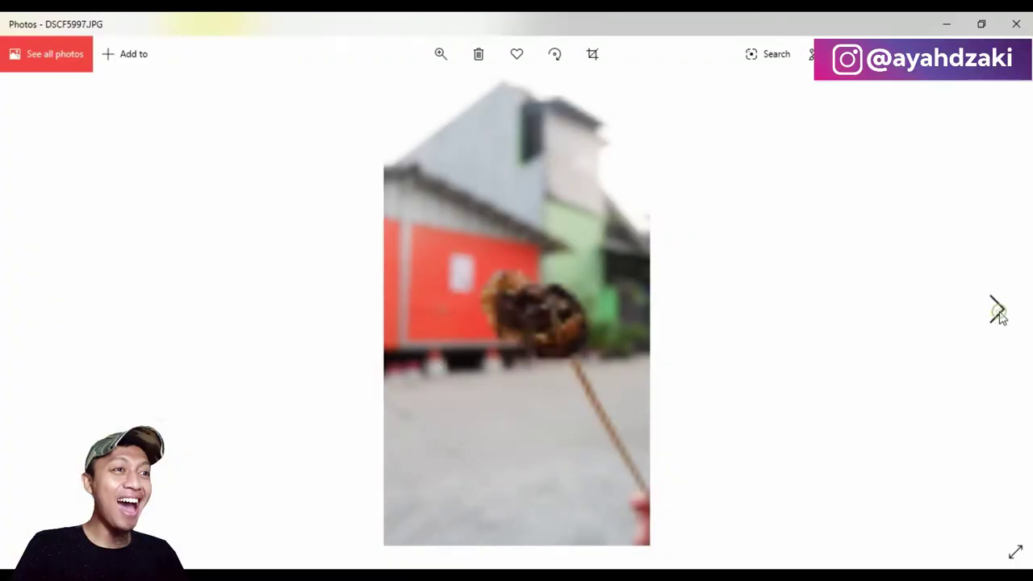
click(999, 314)
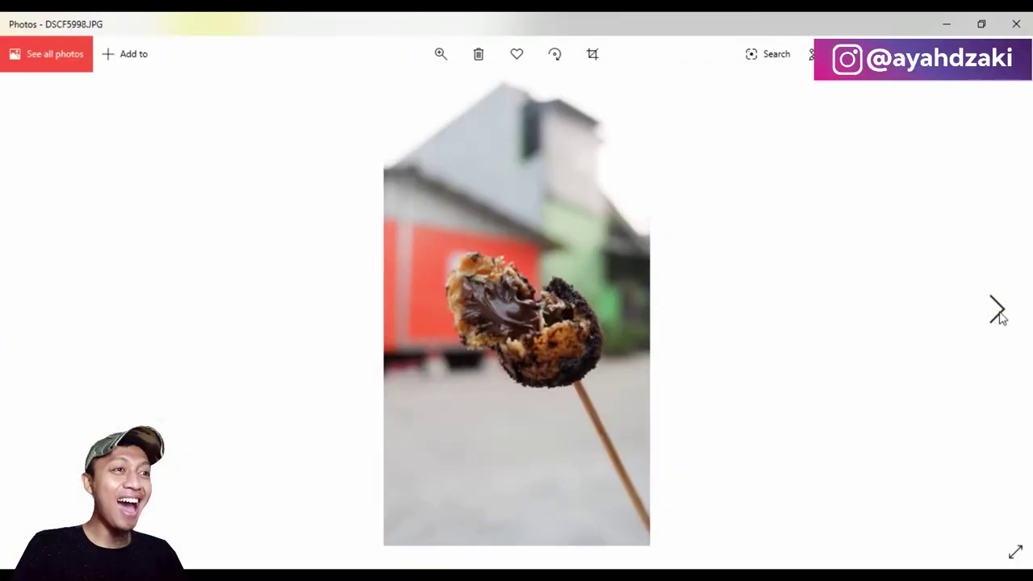
click(999, 313)
click(998, 311)
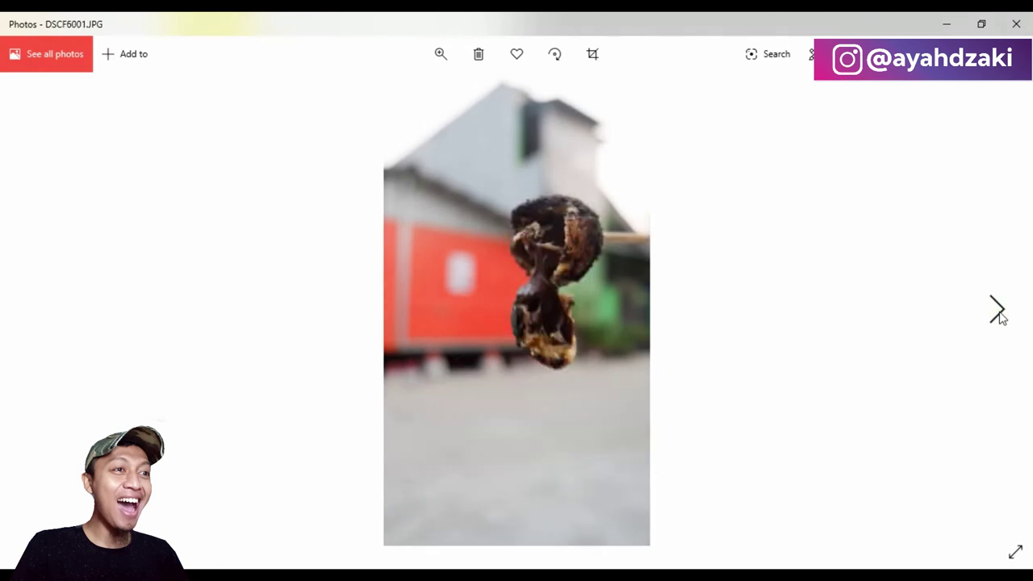
- Page through the remaining biscuit shots from DSCF6002 to DSCF6007 in Photos and close the viewer
click(999, 313)
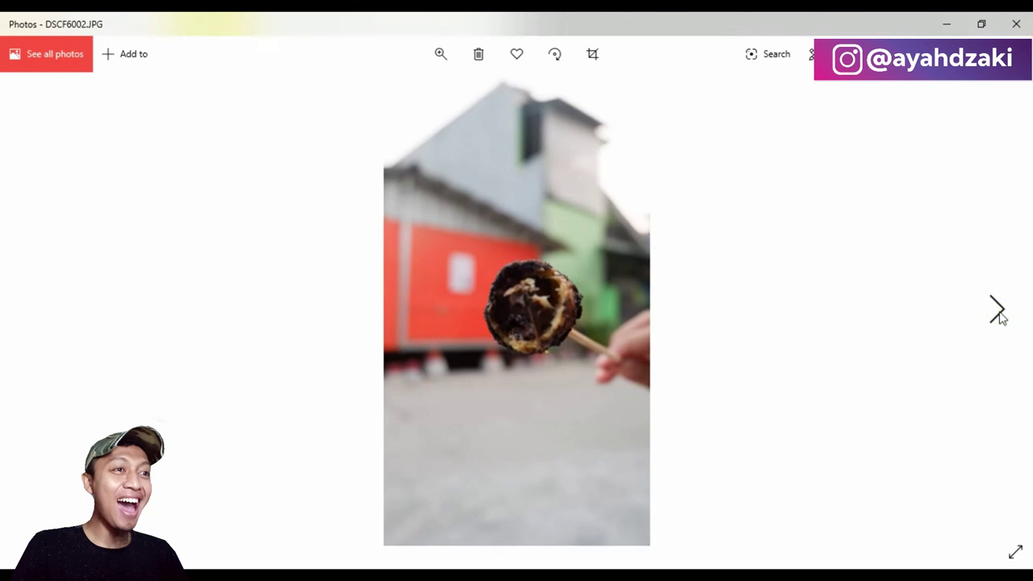
click(997, 311)
click(997, 312)
click(998, 311)
click(997, 312)
click(998, 313)
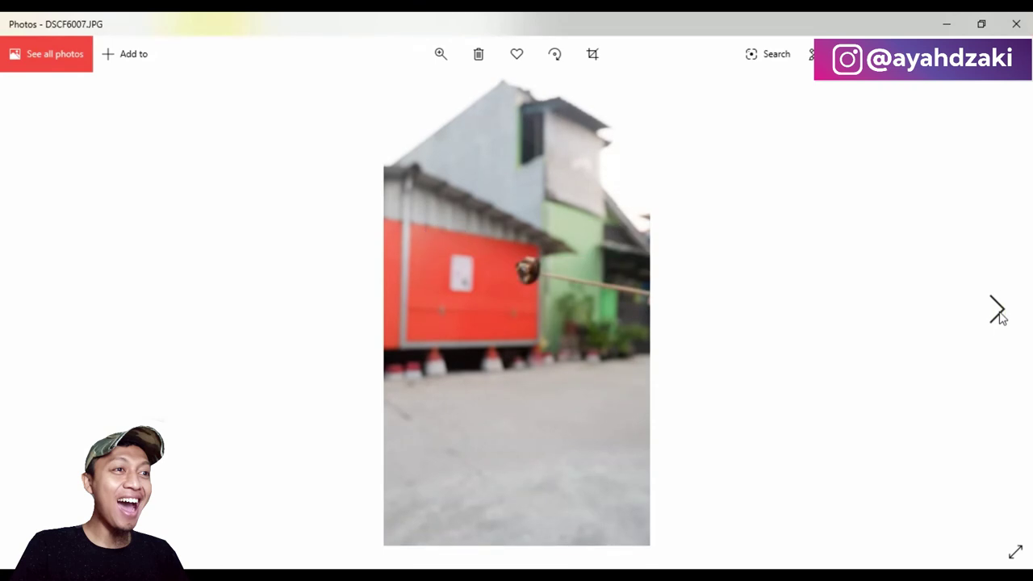
click(1027, 24)
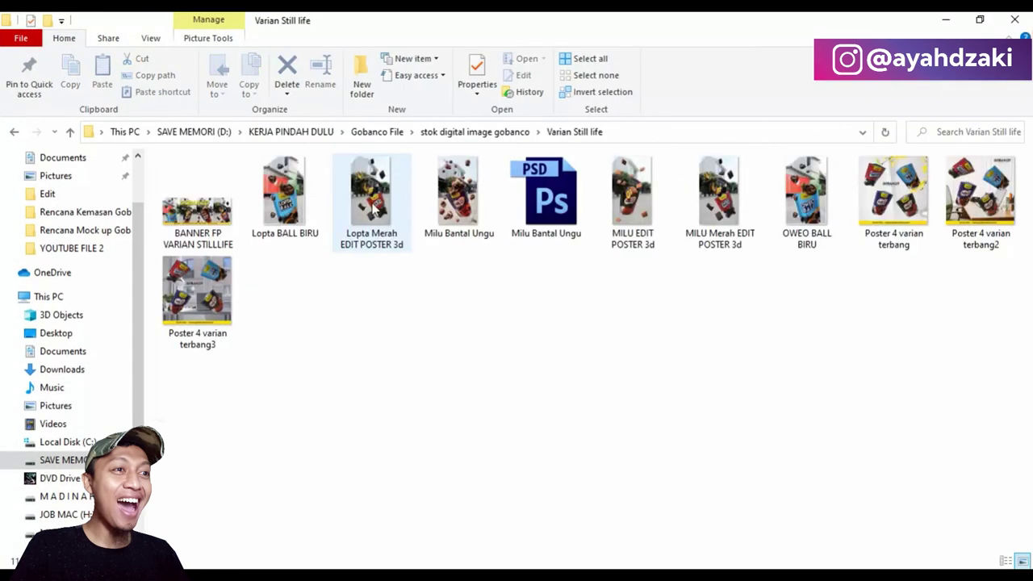
- Review the finished posters in the Varian Still life folder from Lopta BALL BIRU to OWEO BALL BIRU, and return to Photoshop
double_click(295, 203)
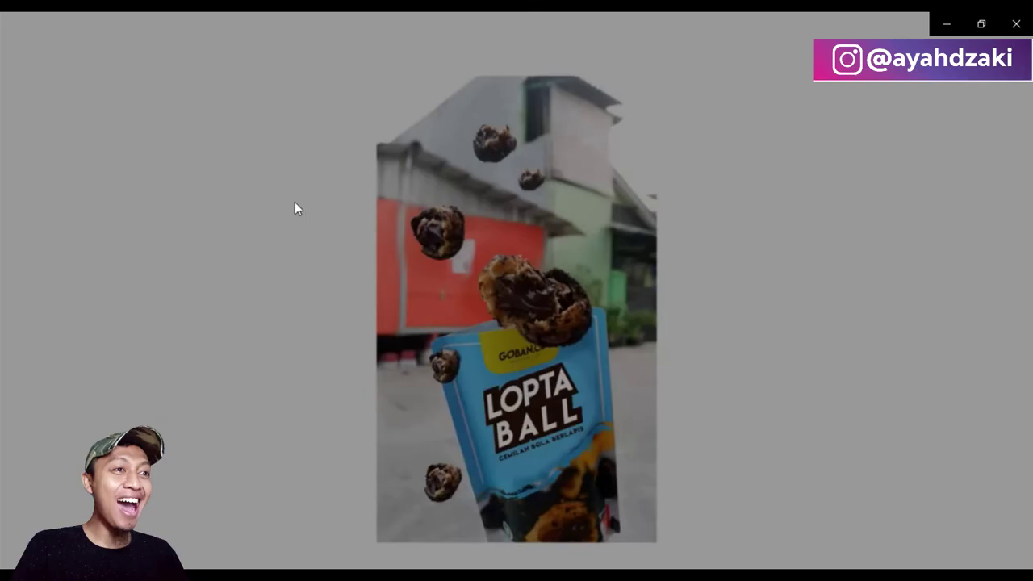
key(Right)
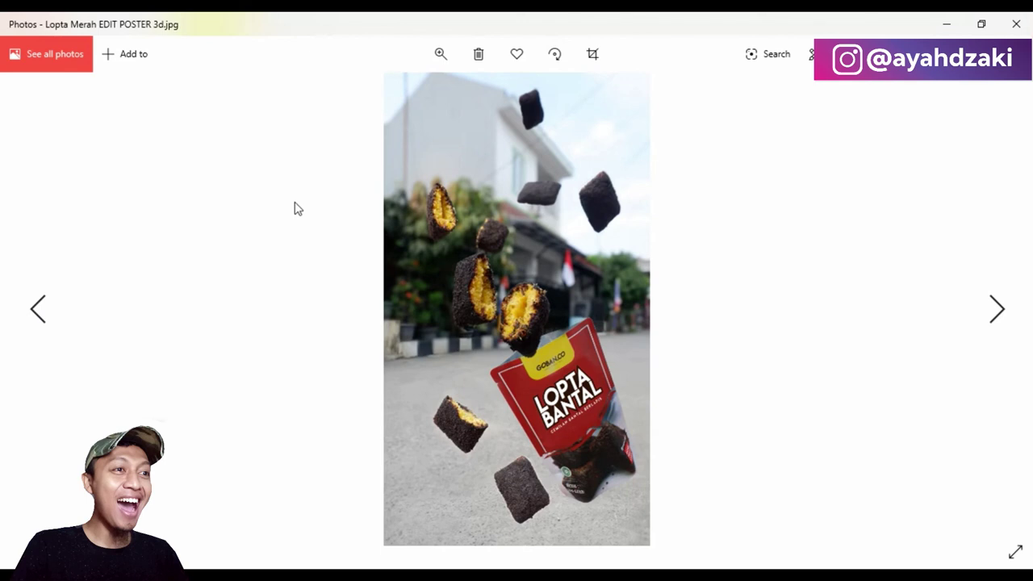
key(Right)
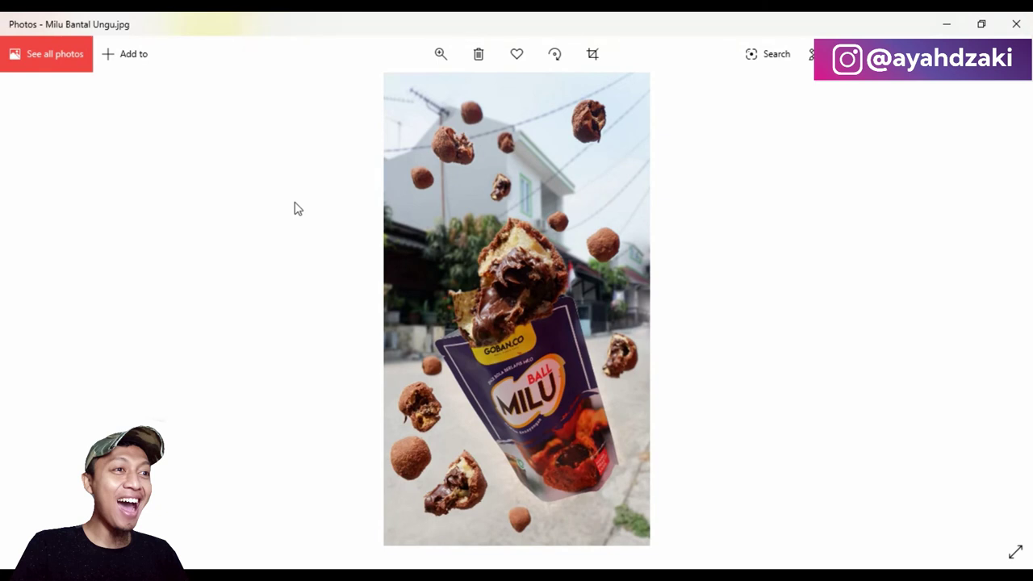
key(Right)
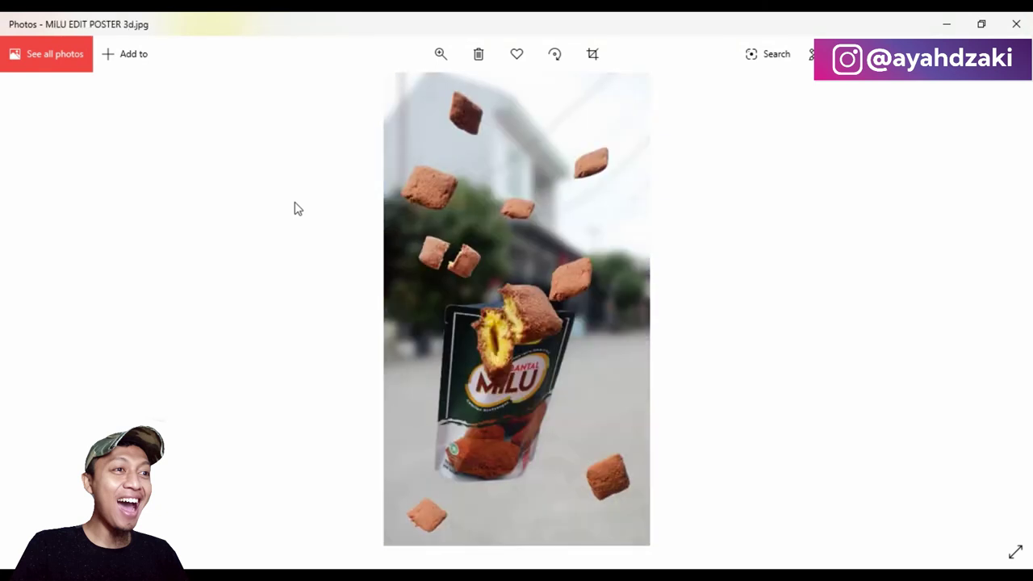
key(Right)
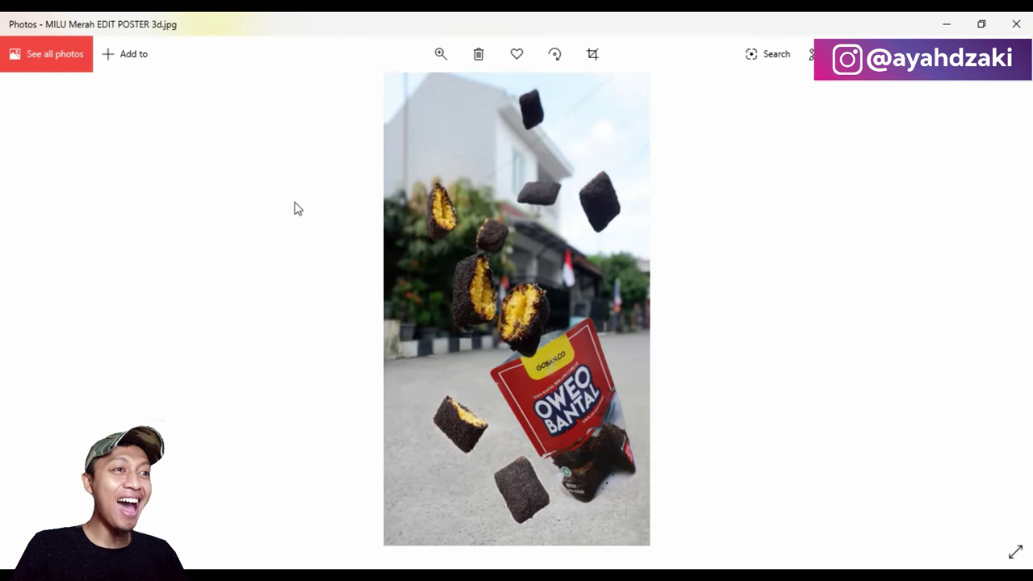
key(Right)
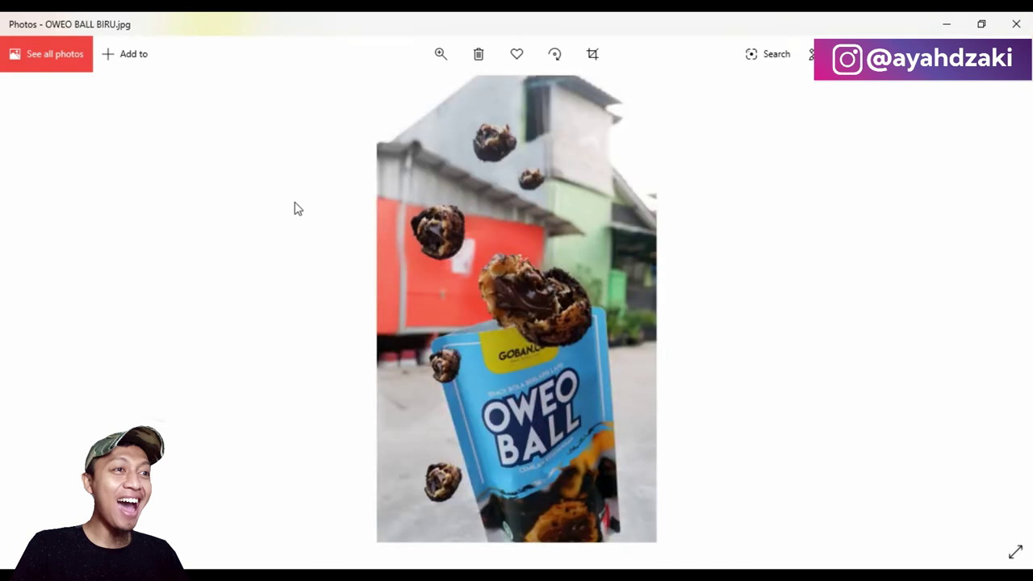
key(alt+F4)
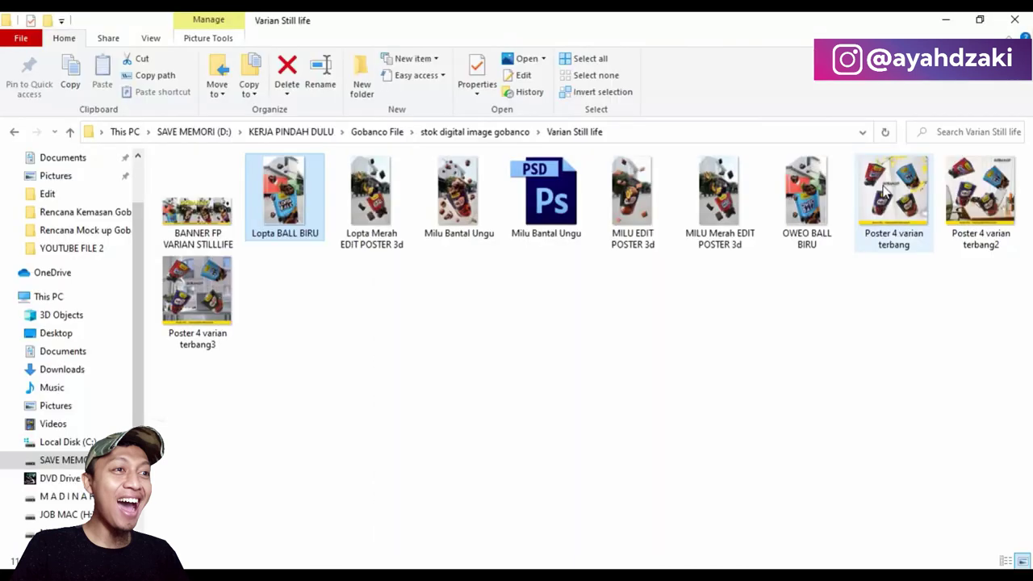
click(946, 19)
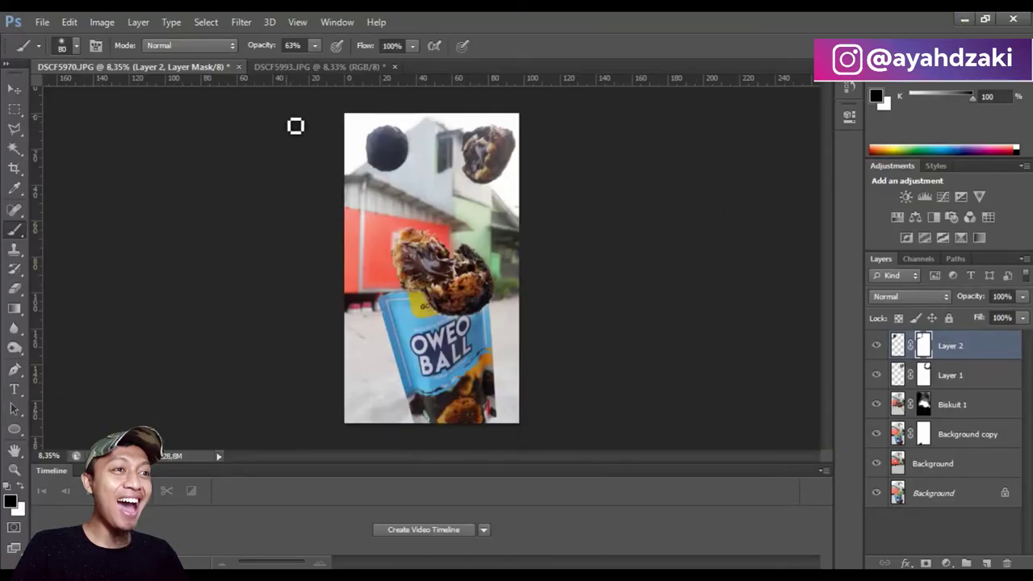